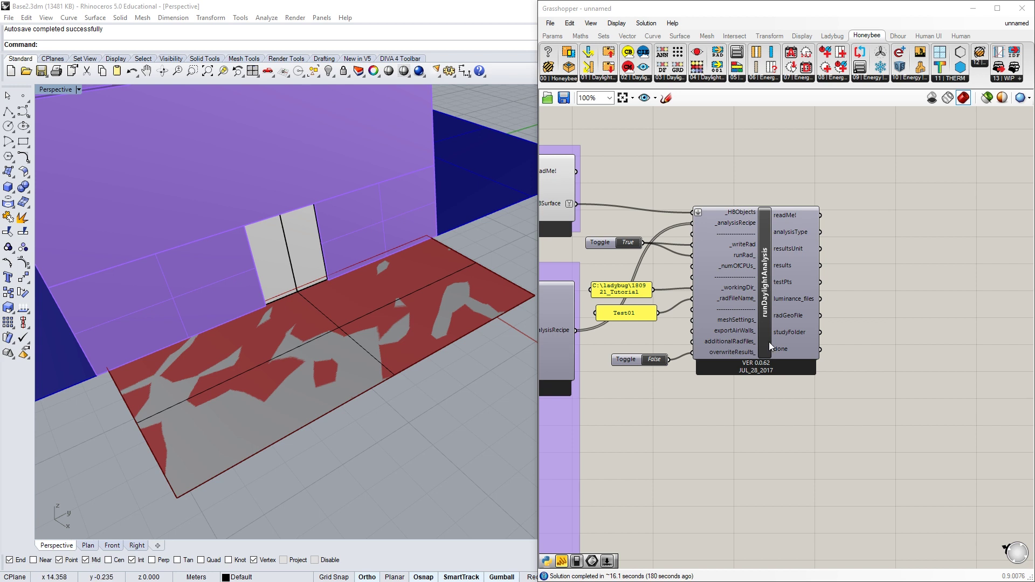
- Add a Honeybee_OpenFileDirectory component beside runDaylightAnalysis and connect the studyFolder output to its _filePath input
double_click(863, 339)
type("ope")
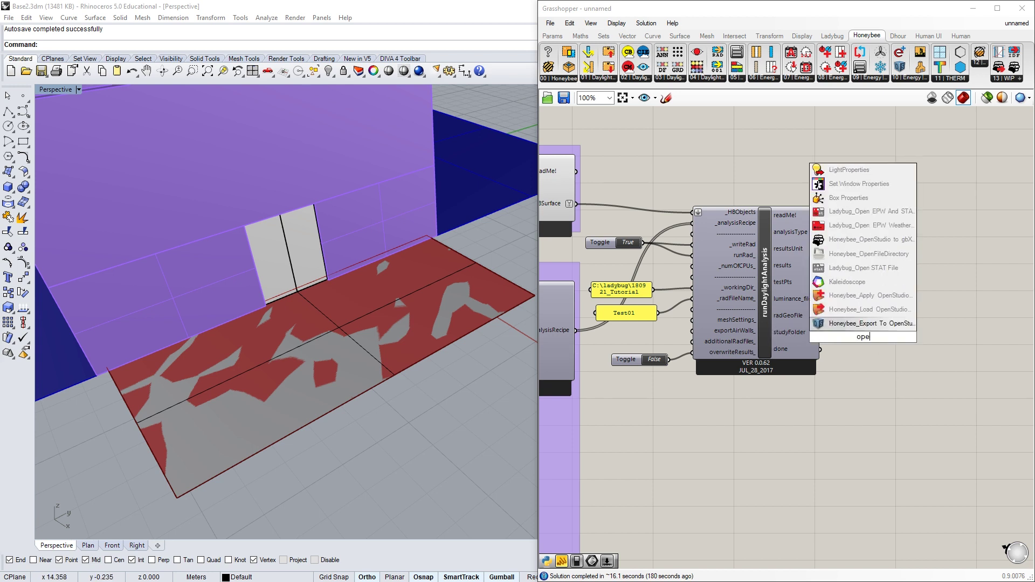
type("n folder")
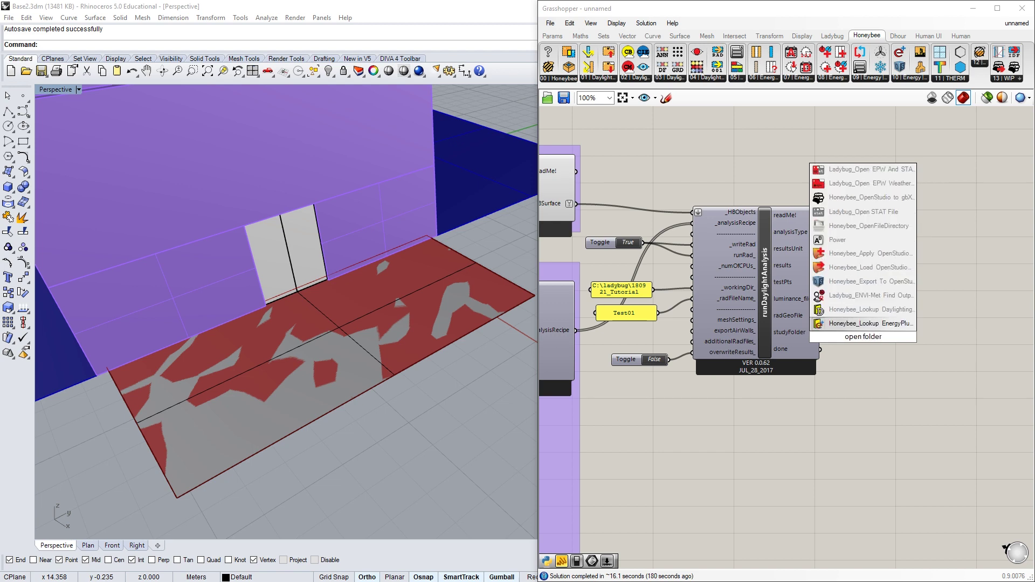
left_click(886, 232)
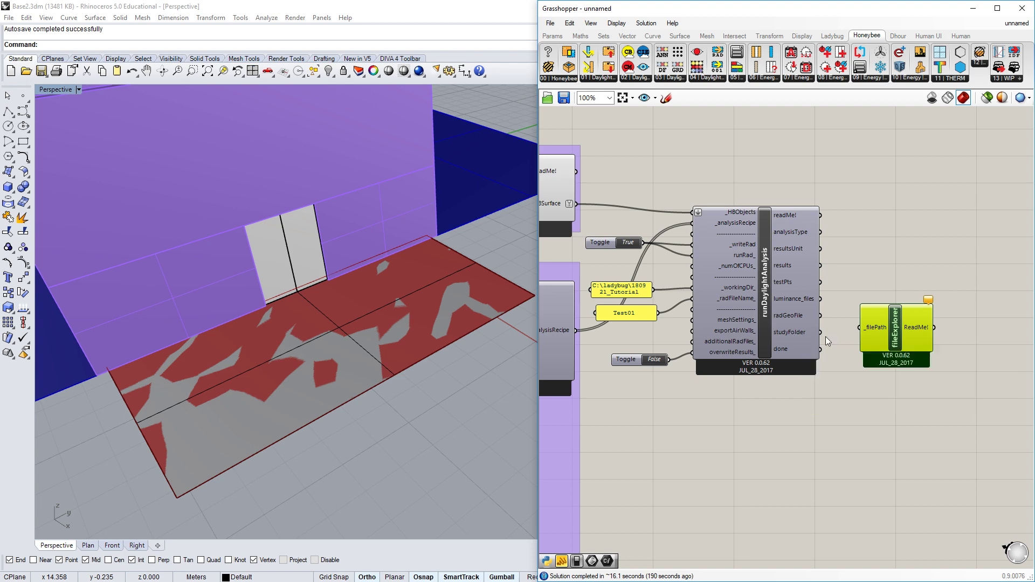
left_click_drag(840, 332, 860, 328)
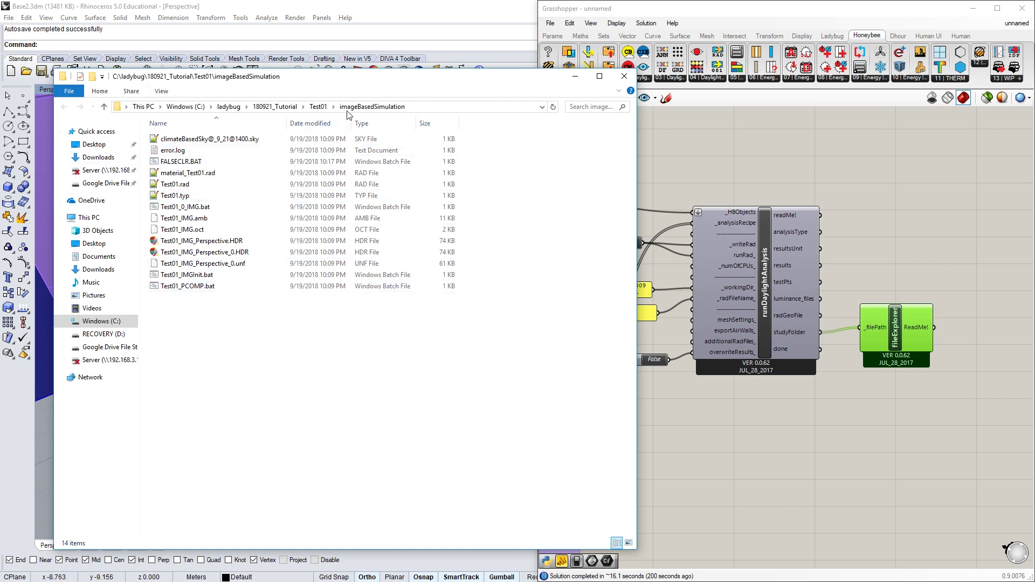
- Browse from the ladybug folder through 180921_Tutorial and Test01 into the imageBasedSimulation folder
left_click(228, 106)
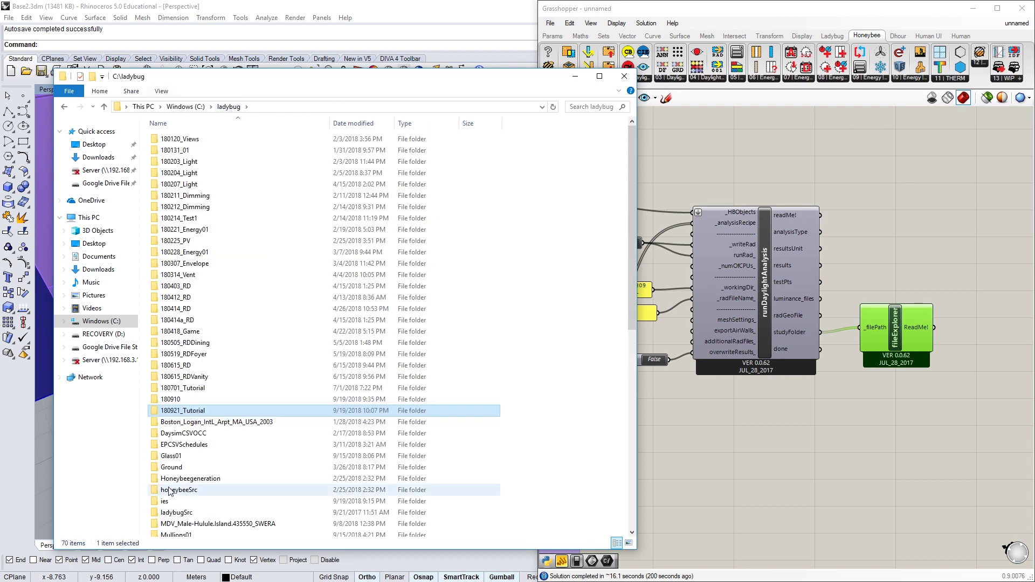
double_click(187, 411)
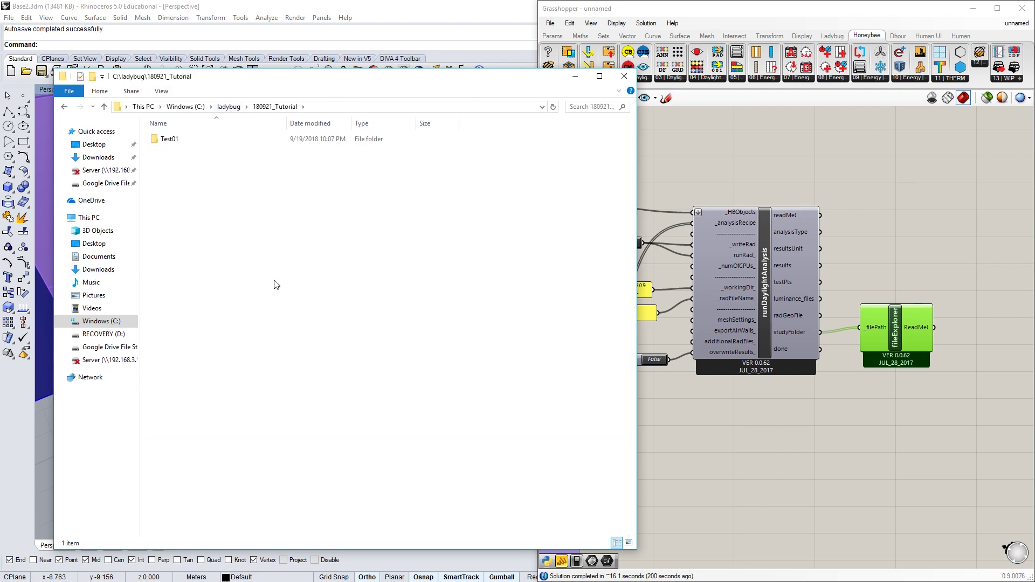
double_click(169, 140)
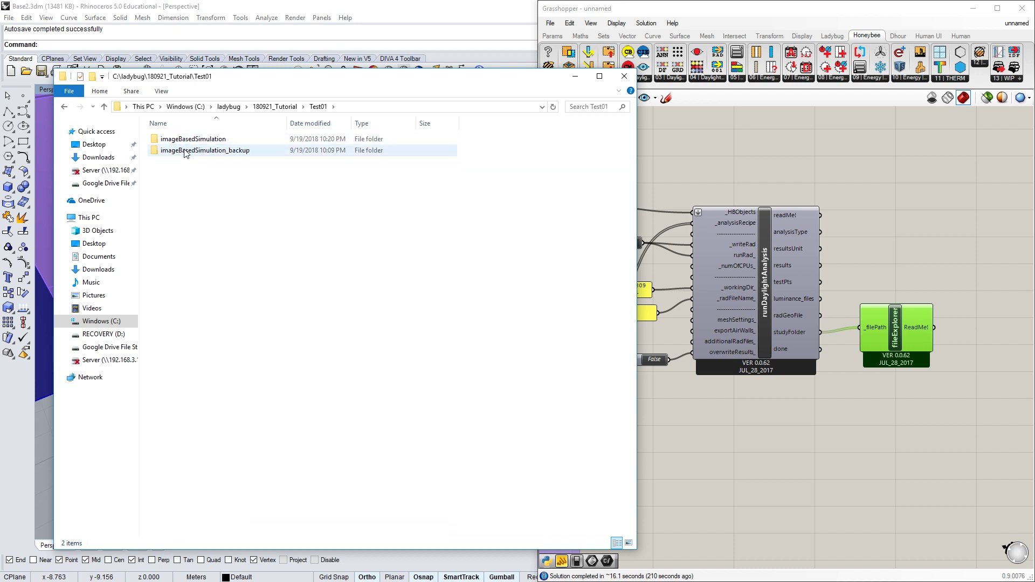
mouse_move(234, 156)
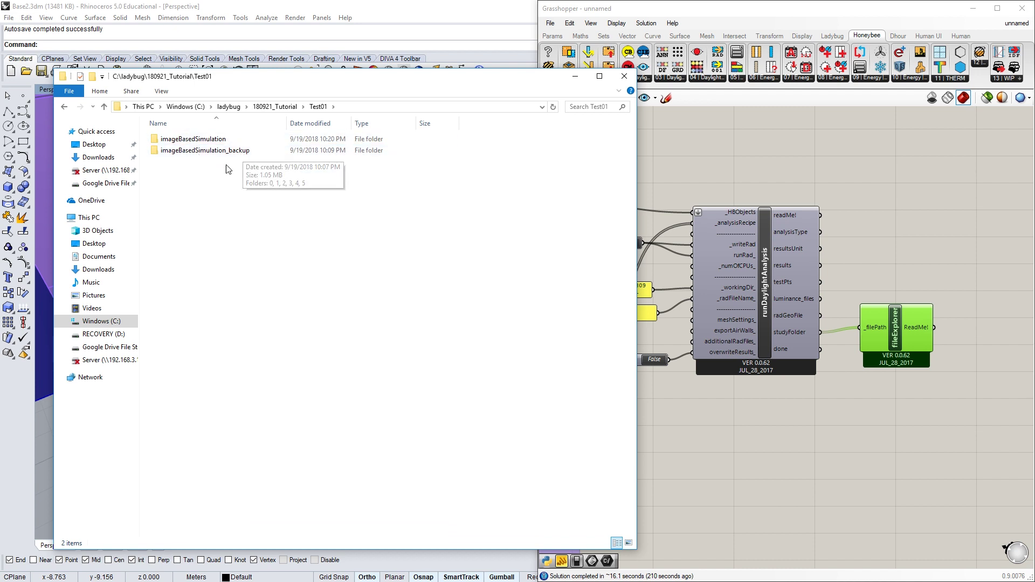
mouse_move(196, 150)
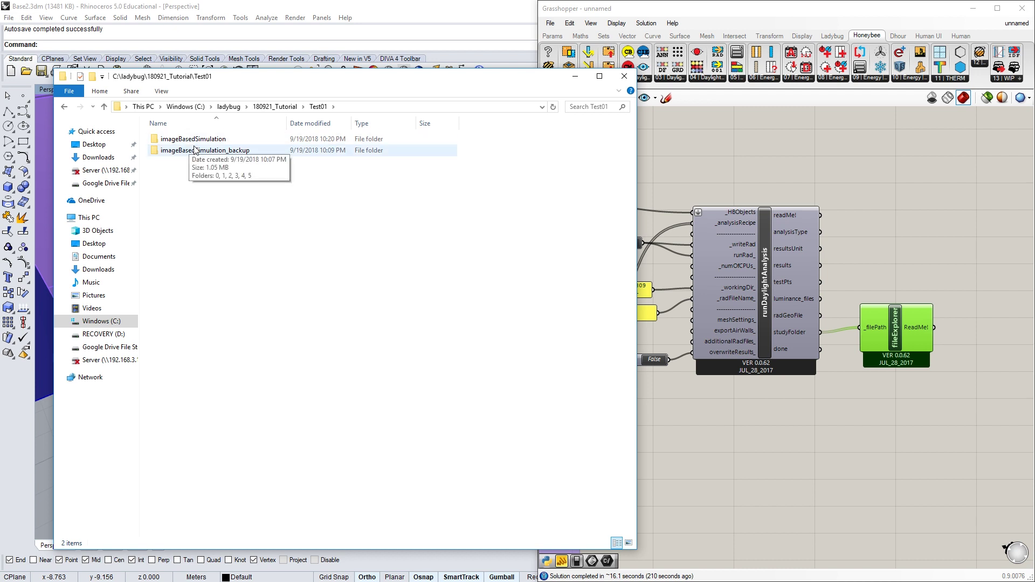
double_click(195, 139)
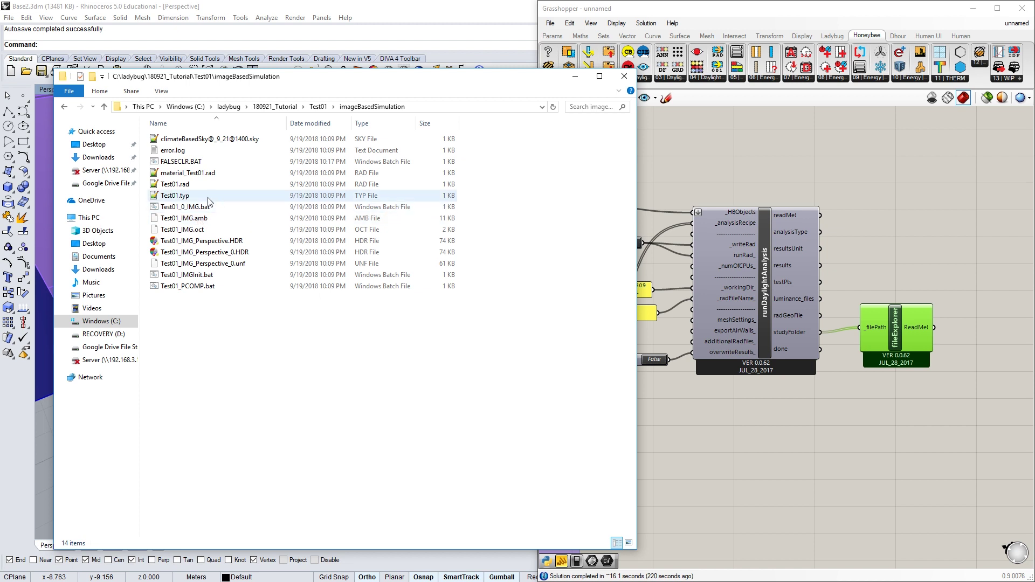
- Open error.log in Notepad, review the full rpict command line including the -ab parameter, and close the log
left_click(180, 153)
double_click(180, 152)
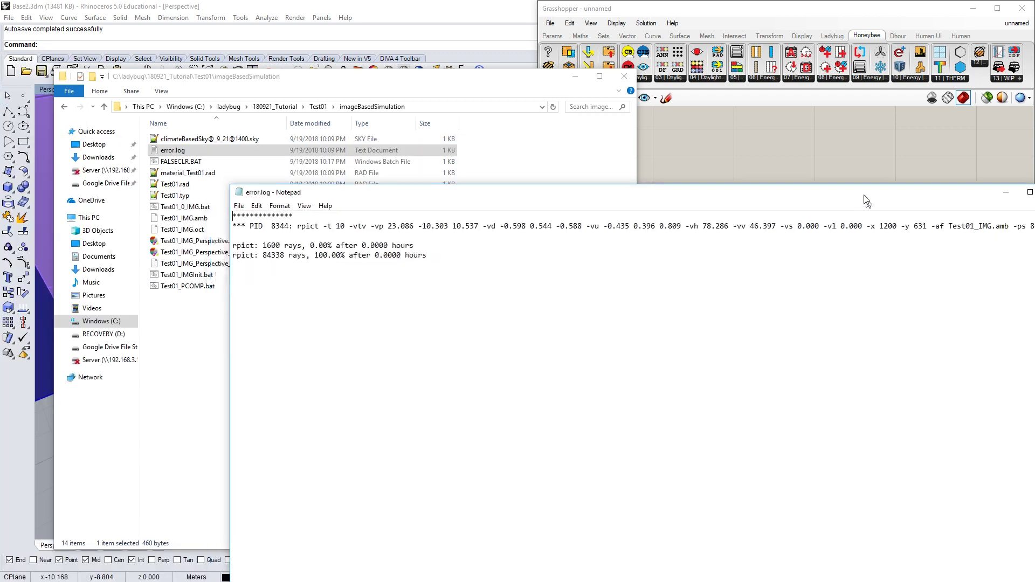
left_click_drag(851, 201, 758, 111)
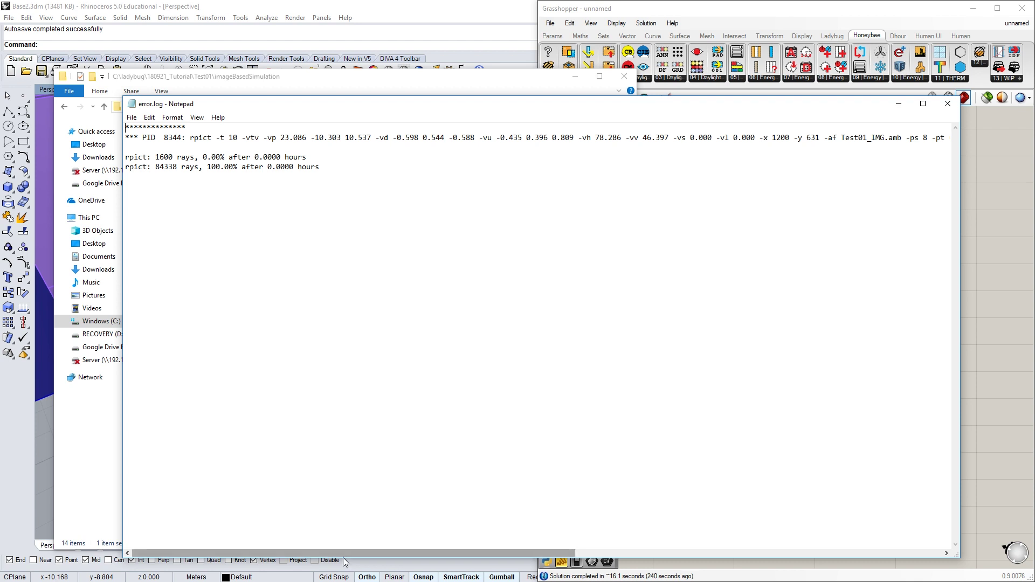
left_click_drag(393, 553, 761, 550)
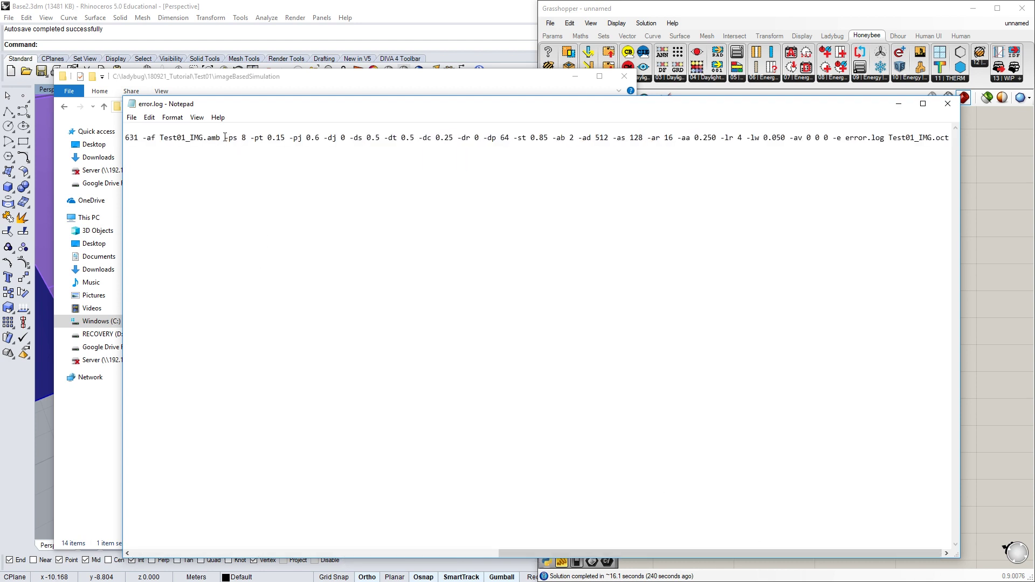
left_click_drag(553, 138, 575, 136)
left_click_drag(798, 552, 285, 507)
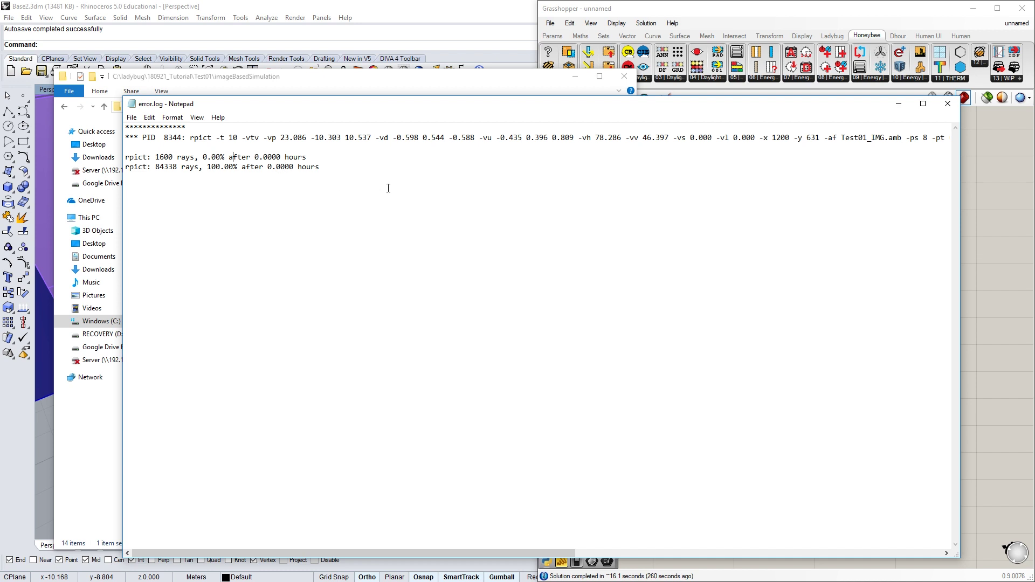
left_click(947, 104)
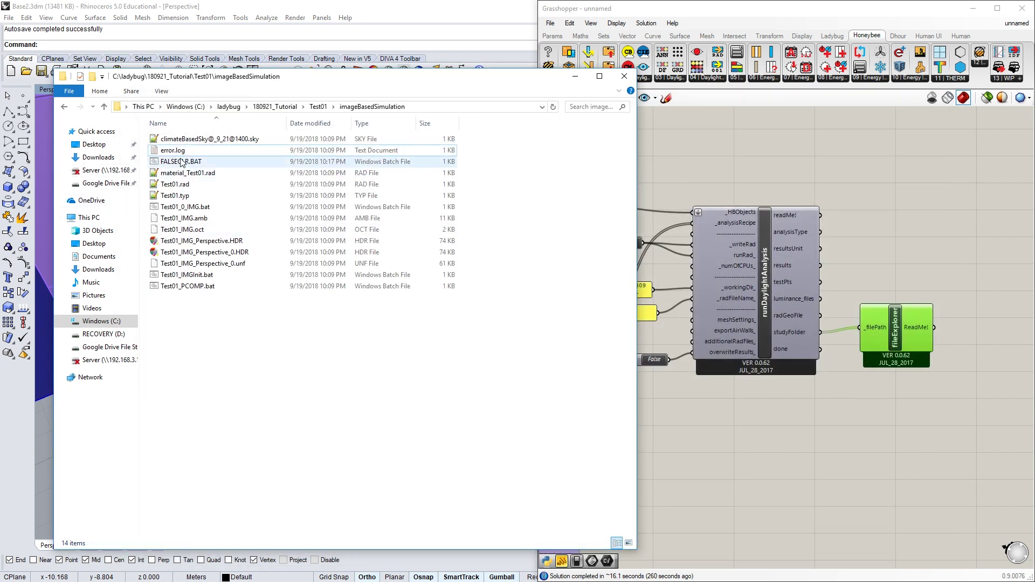
left_click(219, 140)
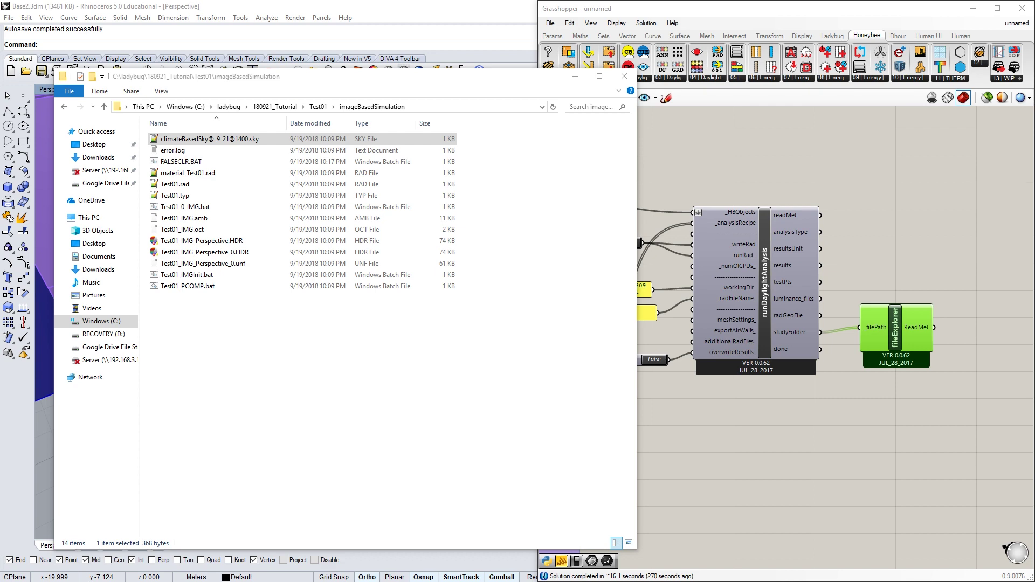
key("Return")
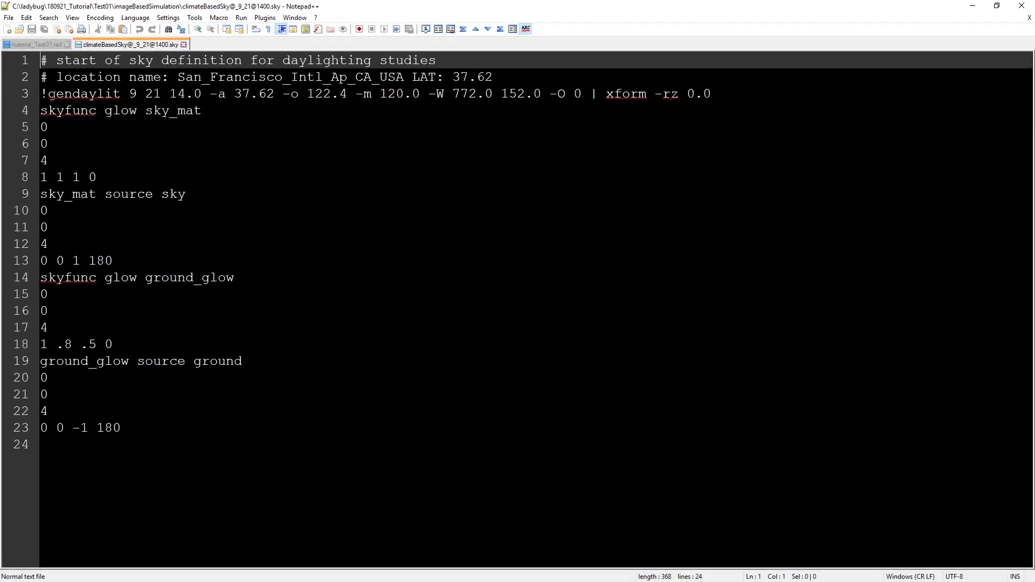
left_click_drag(56, 94, 88, 94)
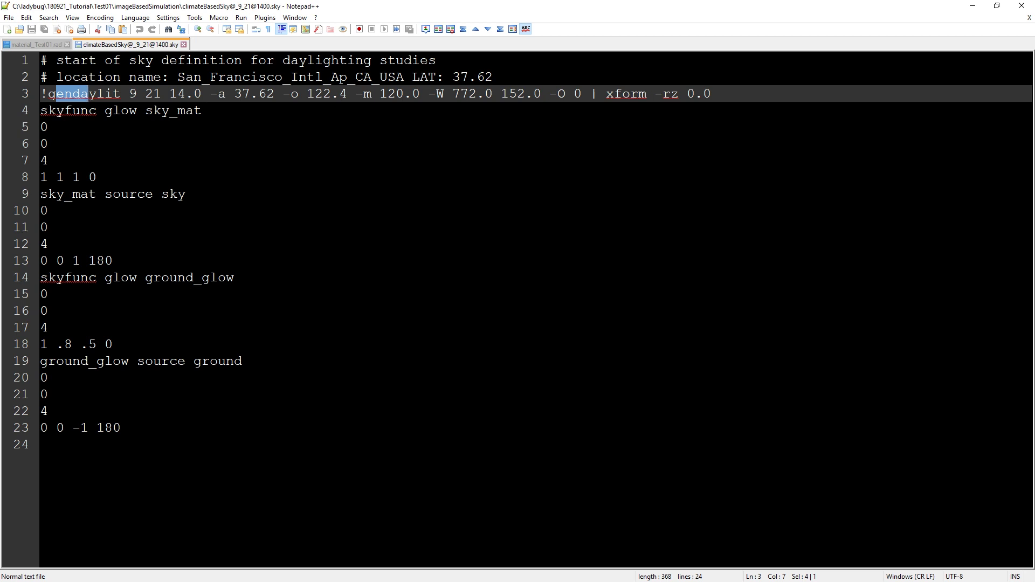
left_click_drag(130, 94, 186, 94)
left_click(242, 110)
left_click(322, 94)
- Examine the sky_mat and ground_glow definitions in the sky file and close it
left_click(64, 109)
left_click_drag(40, 111, 204, 113)
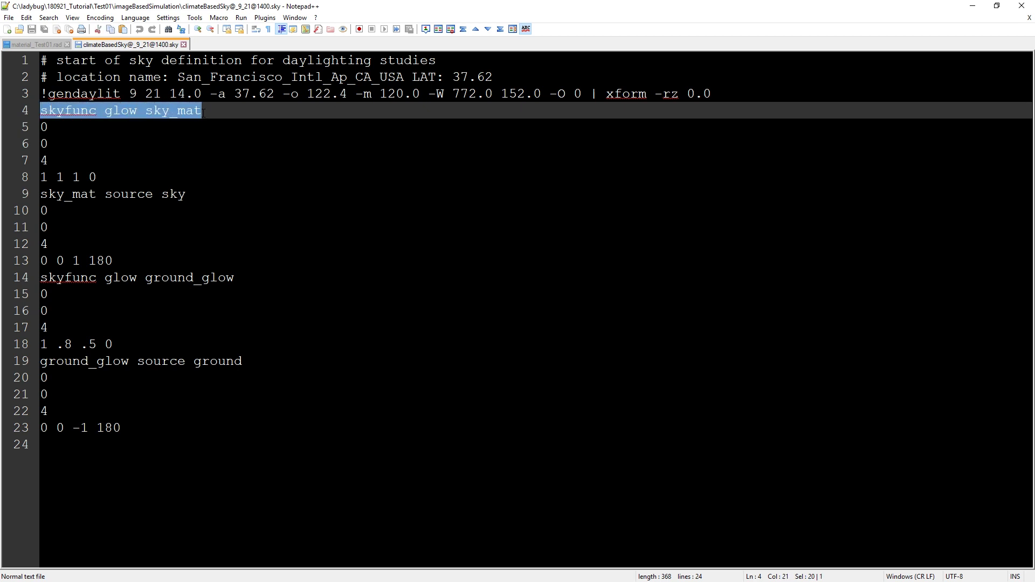
left_click(157, 107)
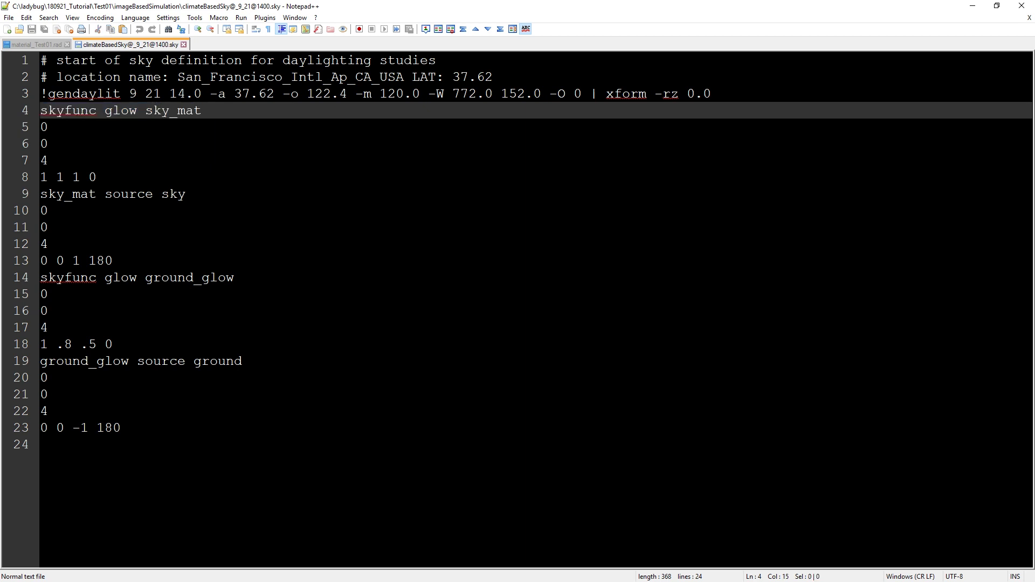
left_click_drag(234, 277, 57, 277)
left_click(113, 344)
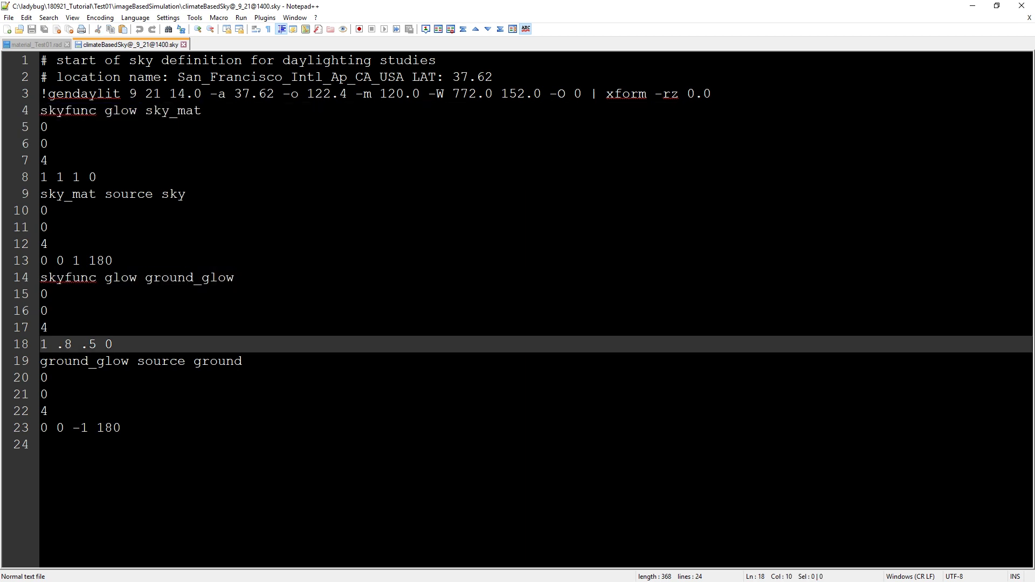
left_click(184, 44)
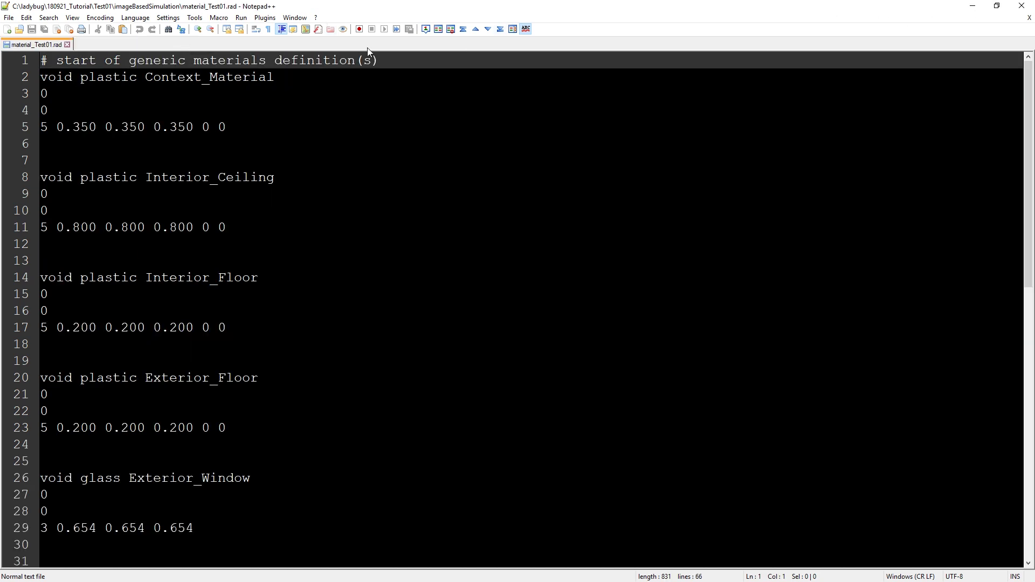
- Restore Notepad++ to a smaller window beside the folder, examine the Context_Material definition in material_Test01.rad, and close that file
left_click_drag(523, 5, 696, 46)
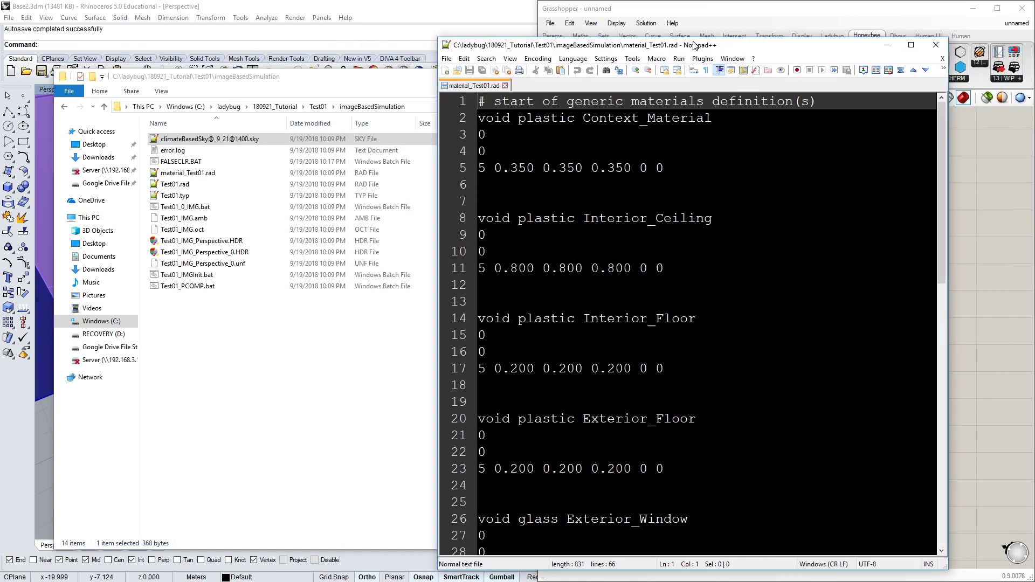
left_click(188, 173)
left_click(755, 218)
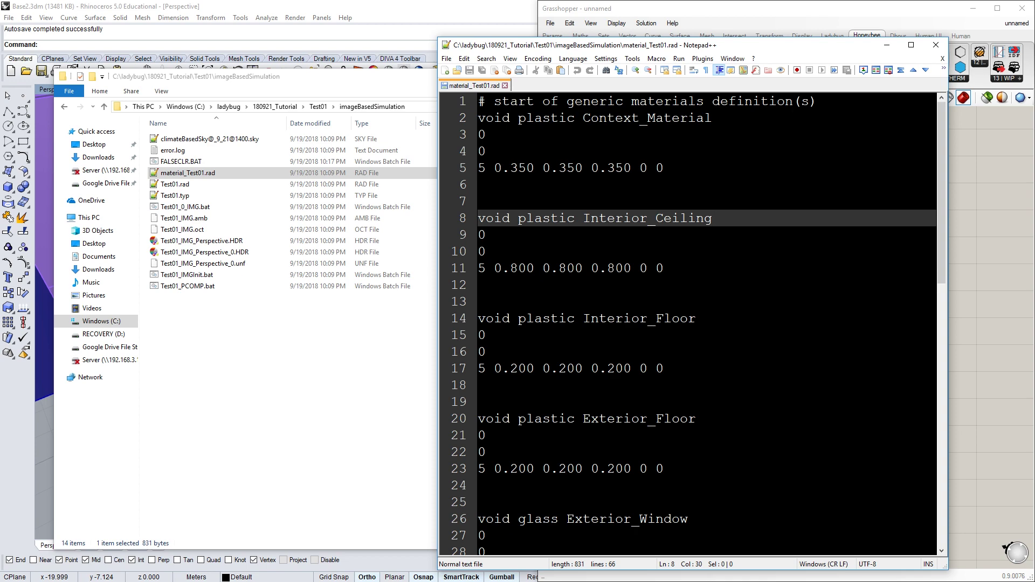
left_click_drag(941, 108, 951, 81)
left_click_drag(665, 167, 486, 126)
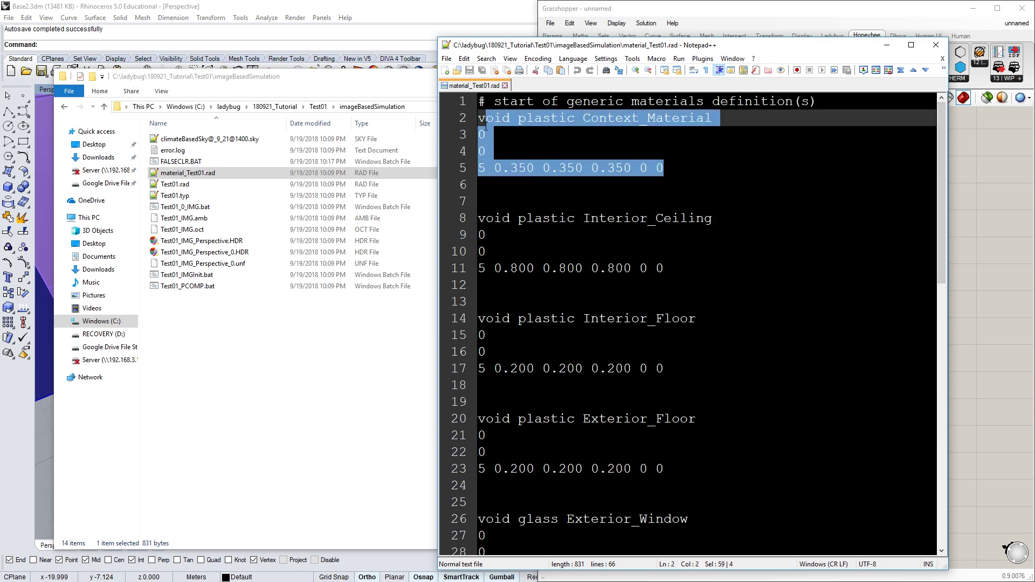
left_click(478, 119)
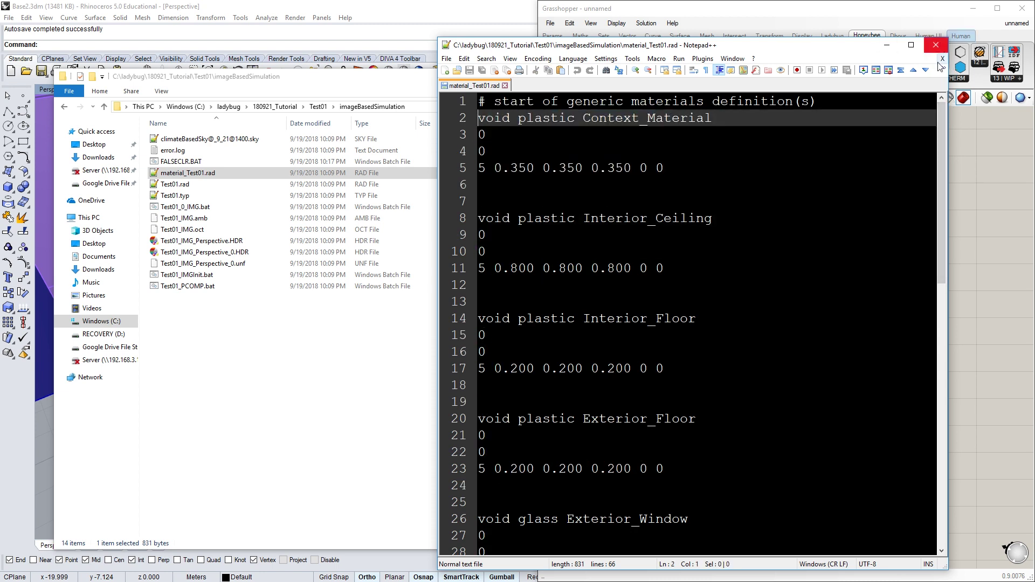
left_click(504, 86)
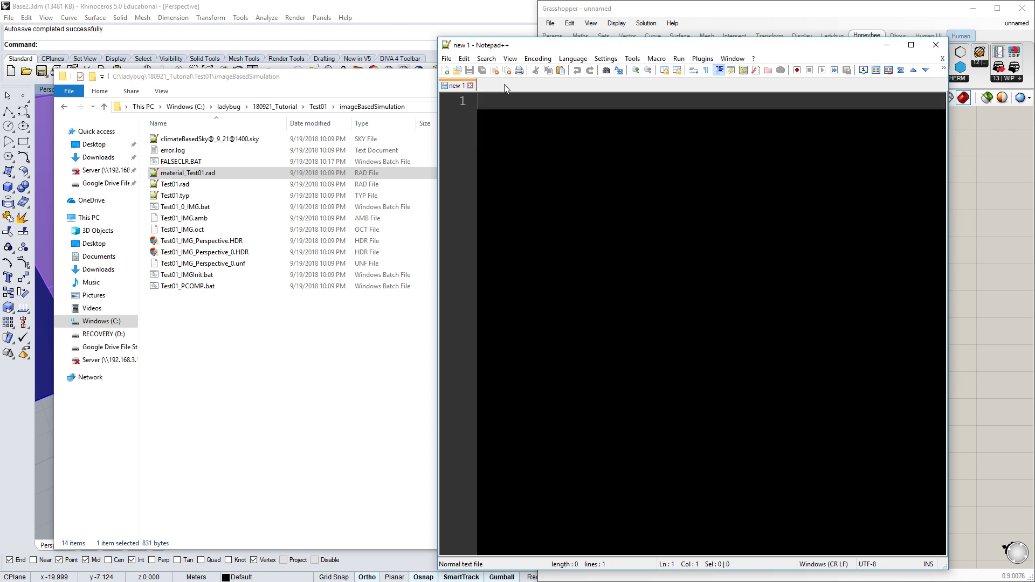
- Open Test01.rad and examine the sidewalk polygon's material, name and vertex coordinates, comparing them with the Rhino model
double_click(184, 184)
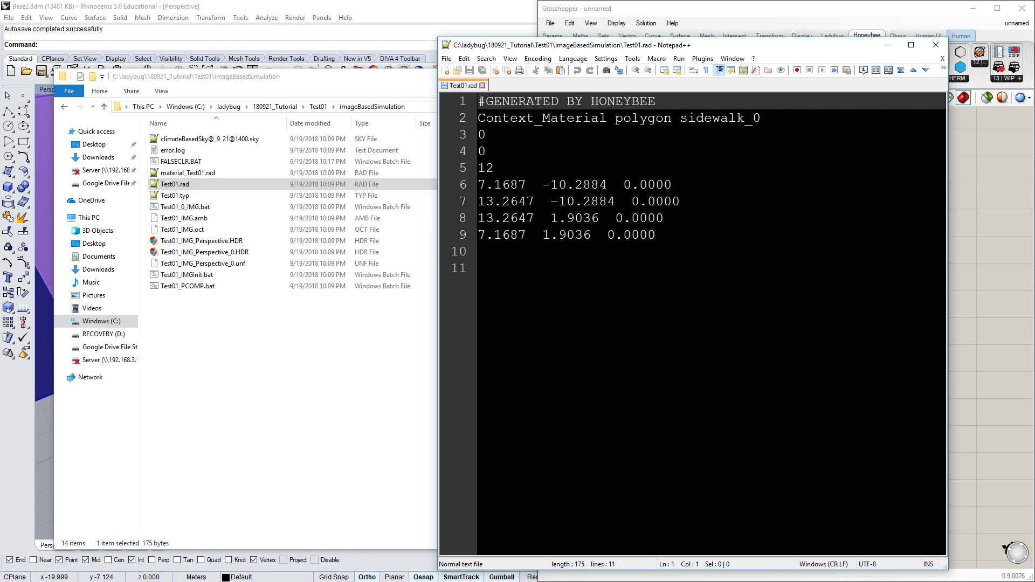
left_click_drag(478, 118, 607, 118)
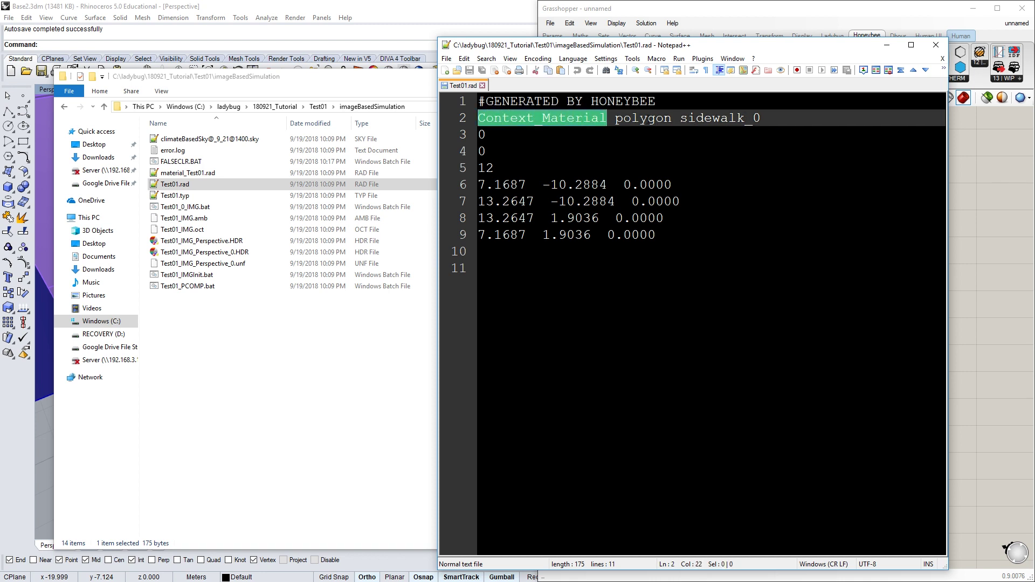
left_click(651, 118)
left_click_drag(681, 118, 745, 118)
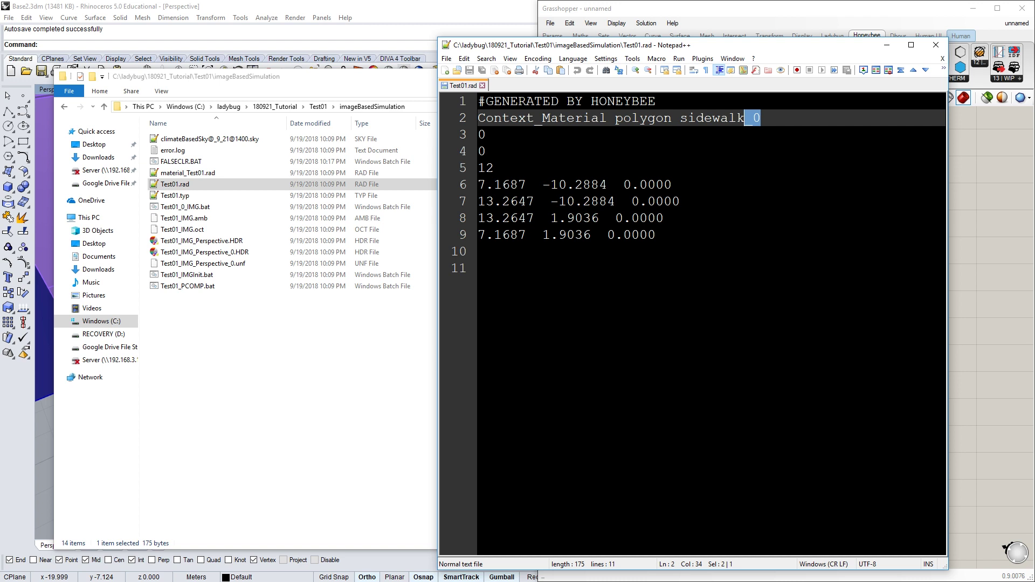
left_click(624, 202)
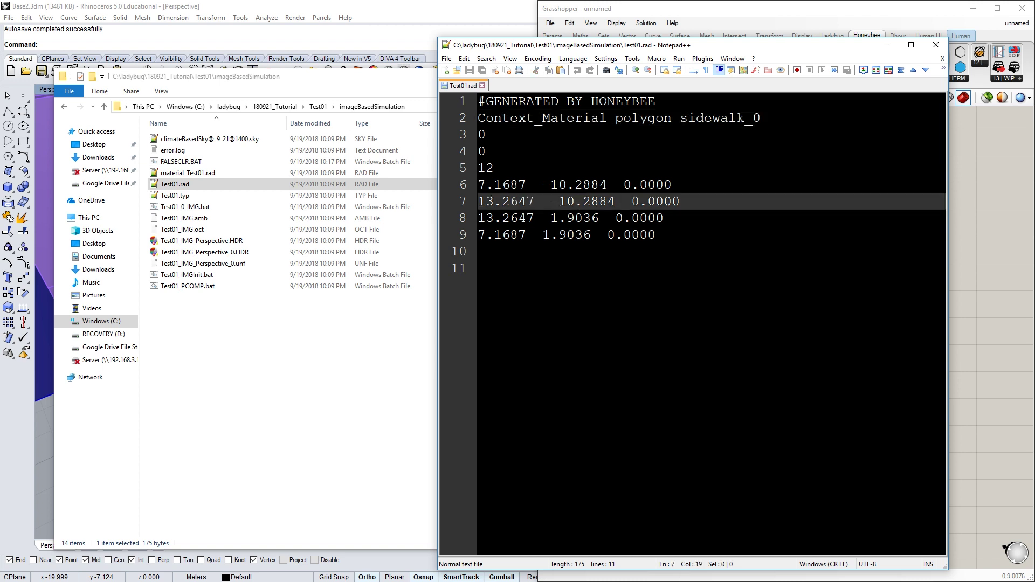
left_click_drag(478, 185, 624, 184)
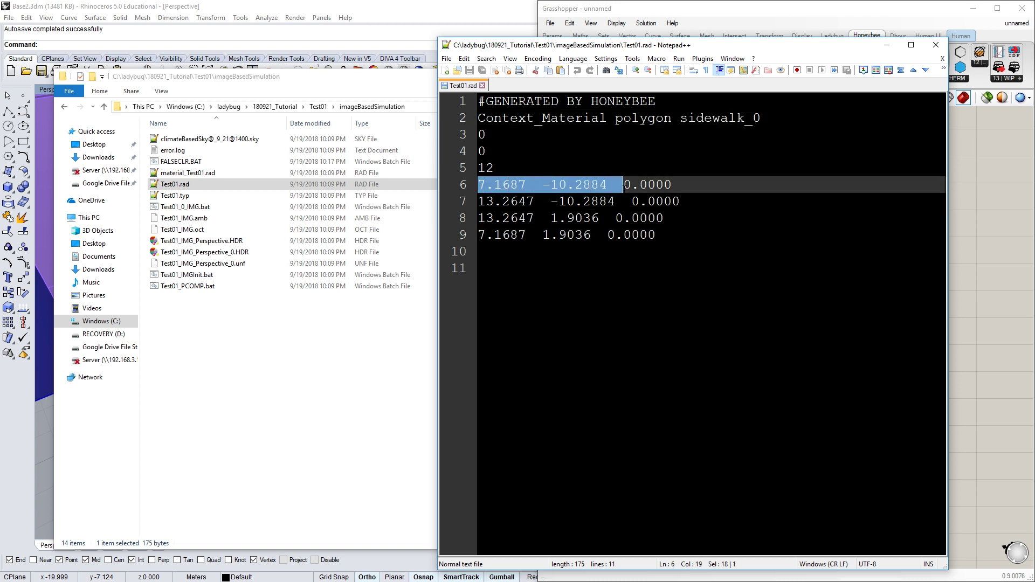
left_click(656, 184)
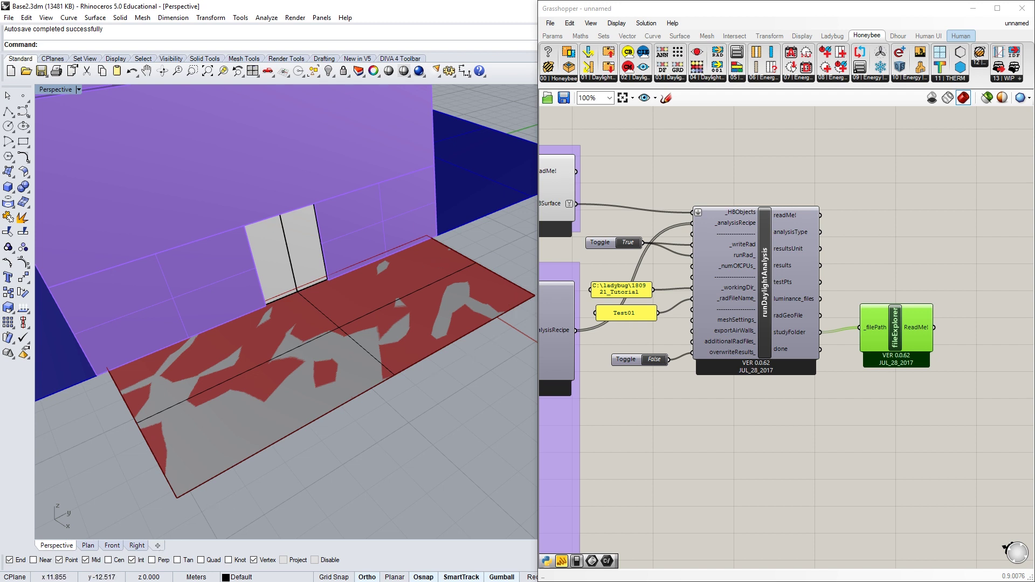
key("alt+Tab")
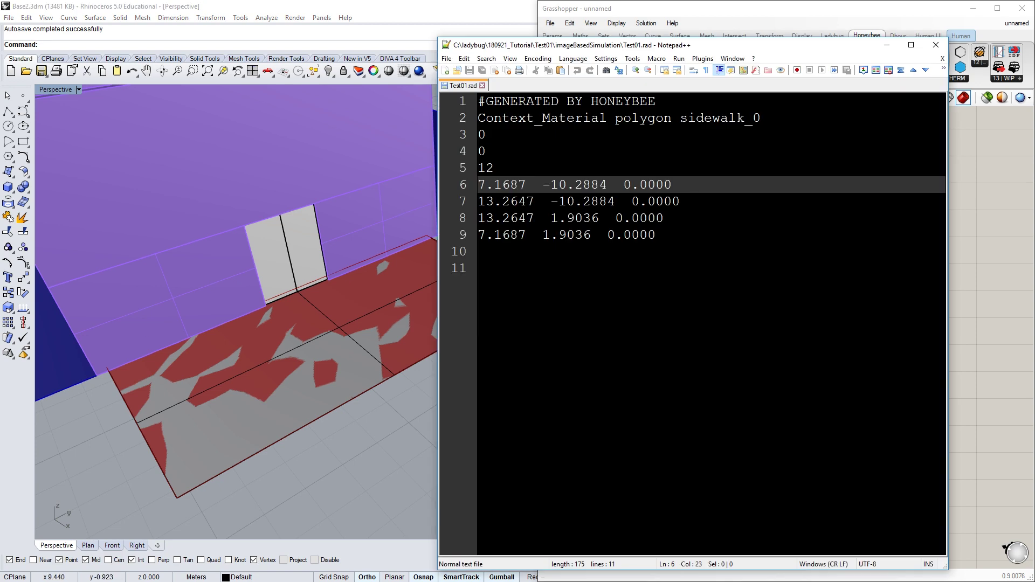
left_click_drag(607, 118, 485, 118)
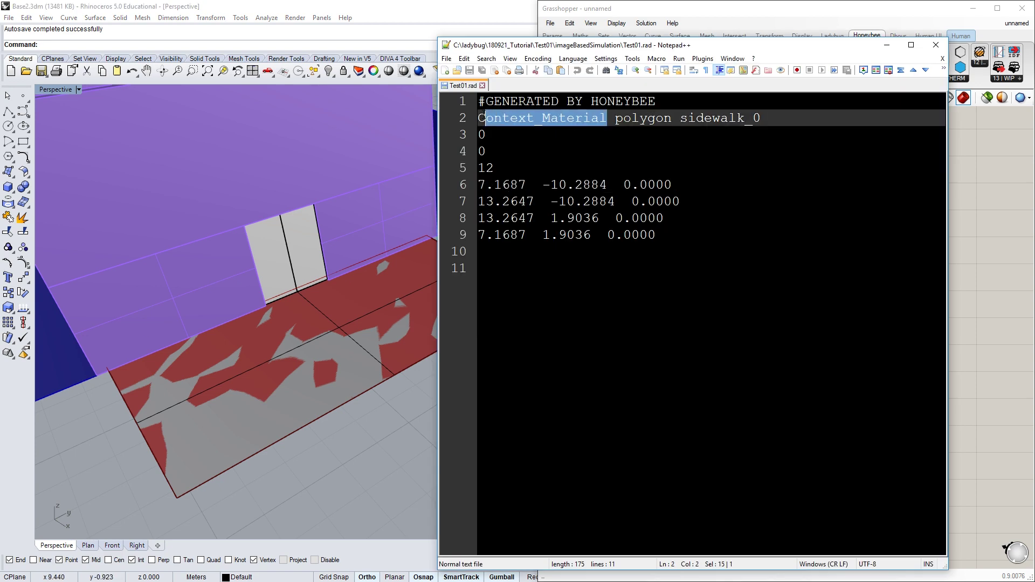
- Close Test01.rad, return to the imageBasedSimulation folder, check the contents of Test01.typ and close that file too
left_click(526, 166)
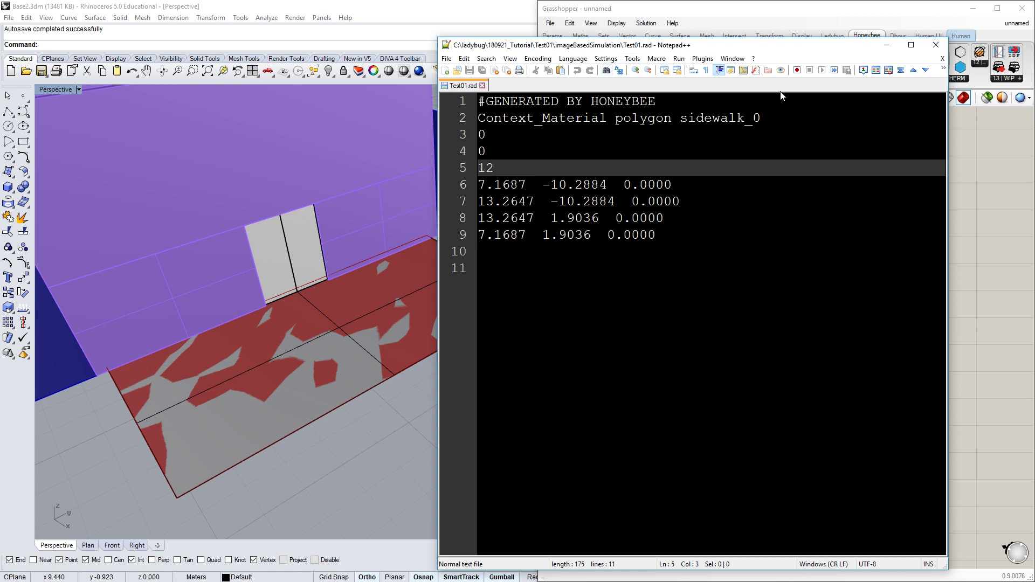
left_click(482, 85)
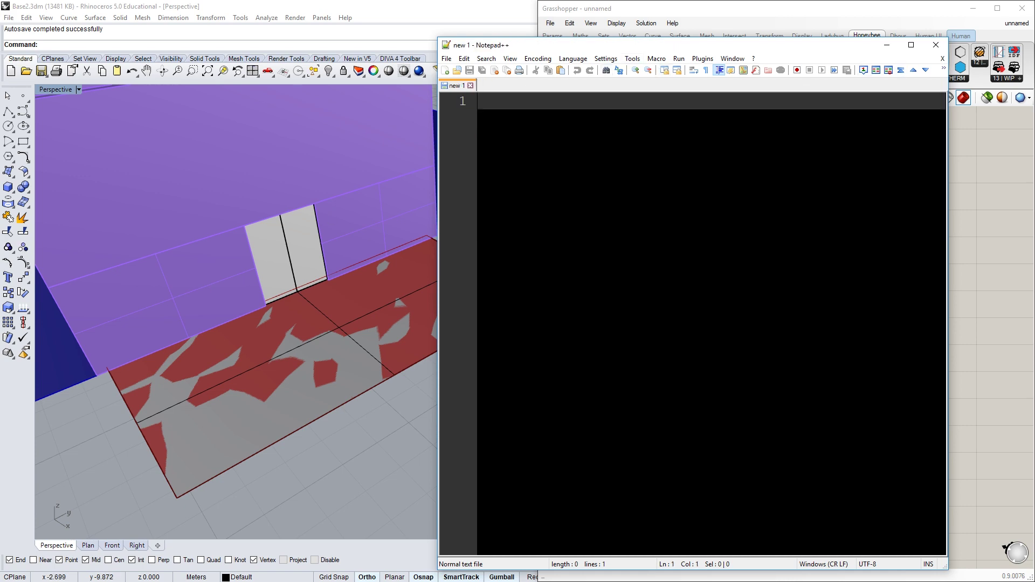
key("alt+Tab")
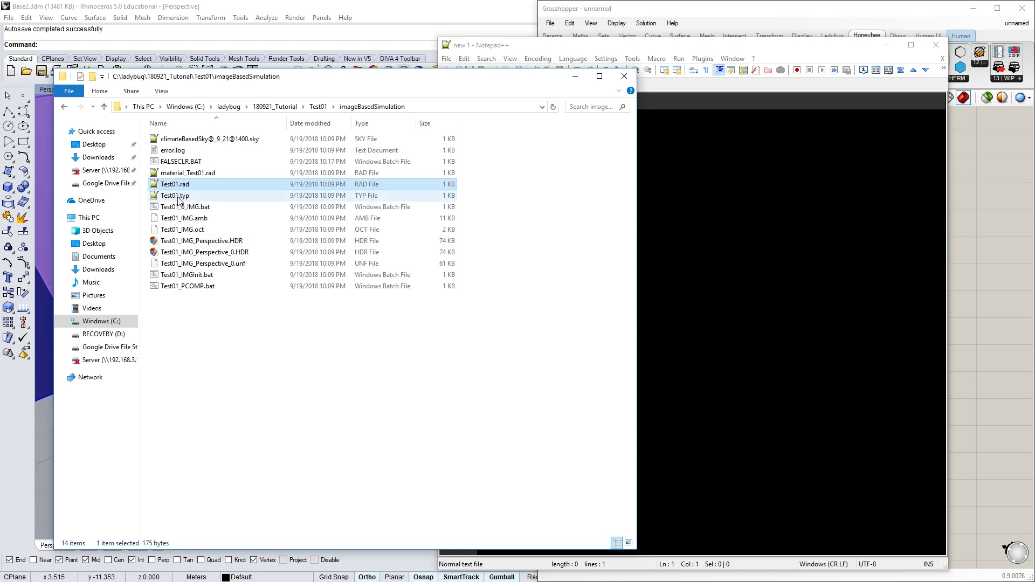
double_click(176, 197)
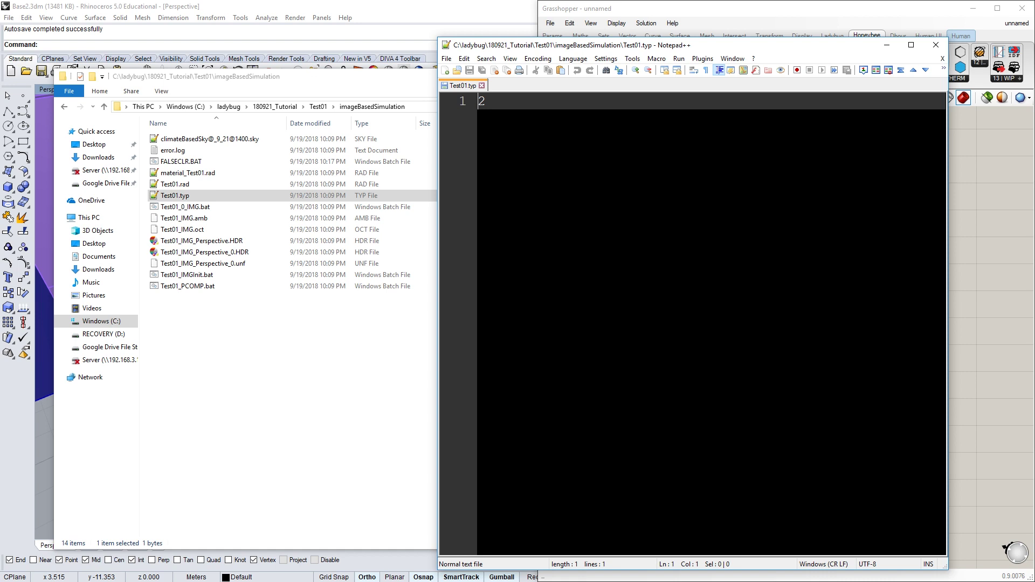
key("ctrl+w")
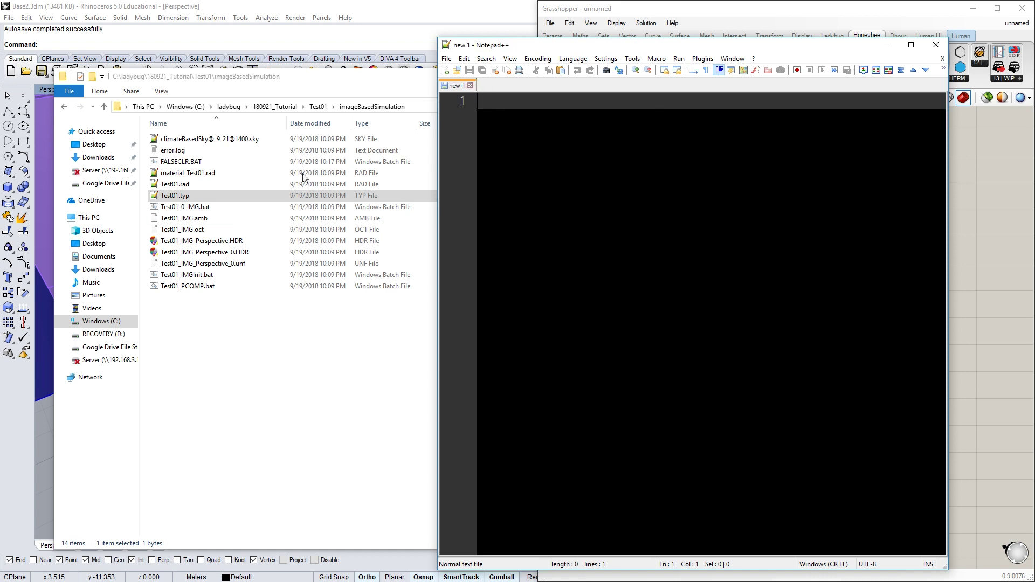
left_click(325, 353)
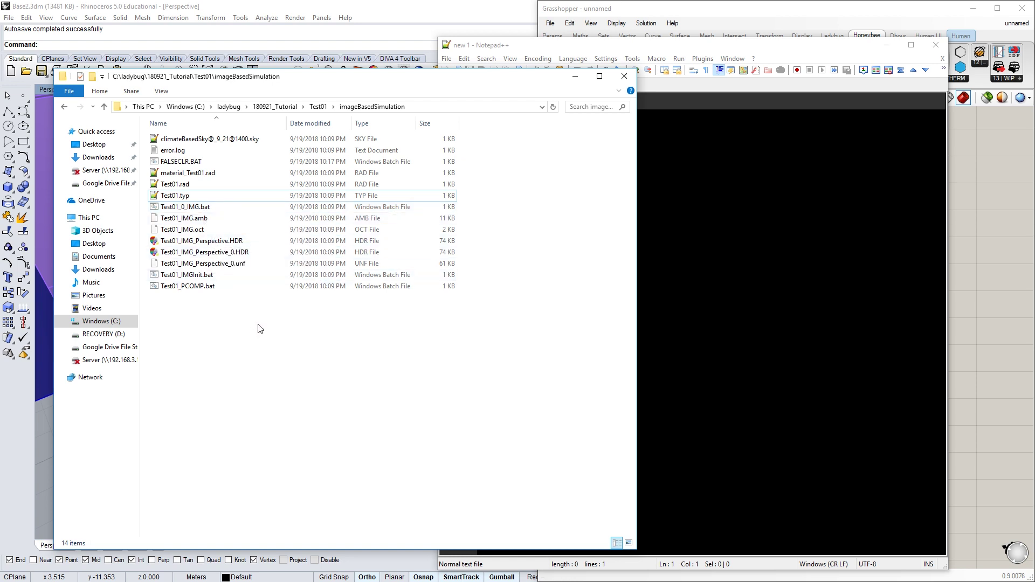
- Compare the Test01_IMG_Perspective.HDR and Test01_IMG_Perspective_0.HDR entries in the folder and launch Test01_IMG_Perspective.HDR
left_click(235, 242)
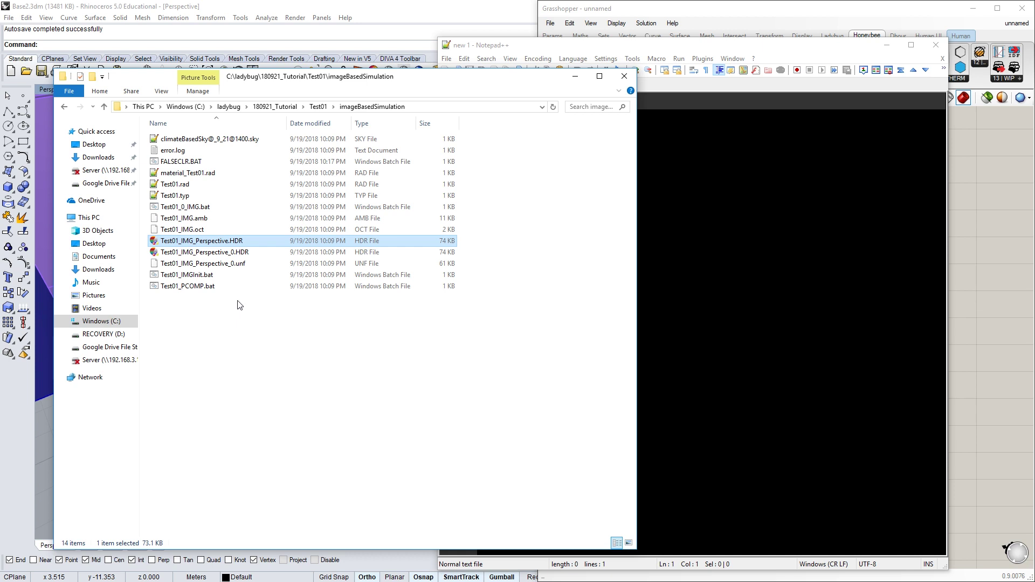
left_click(237, 253)
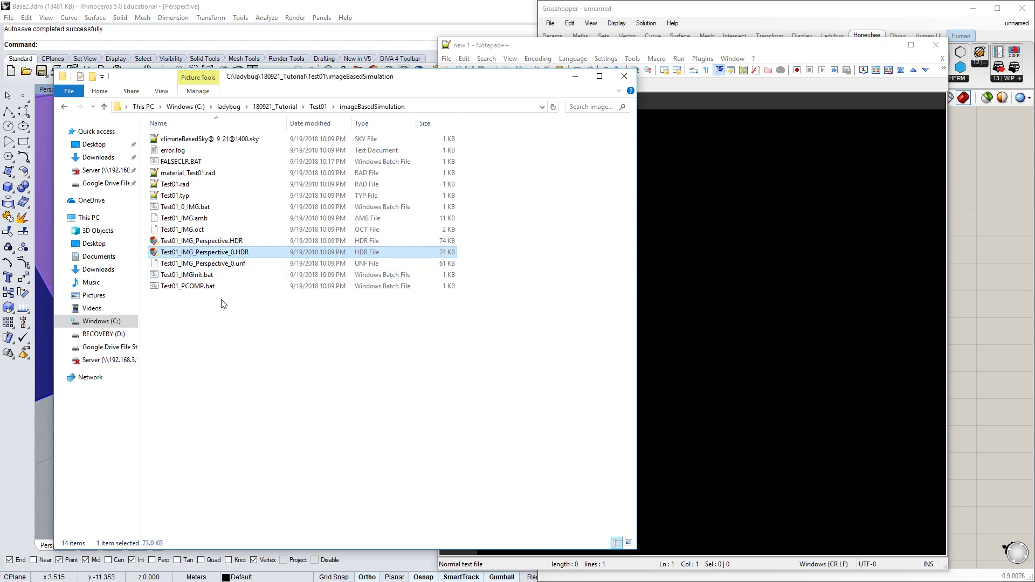
left_click(262, 350)
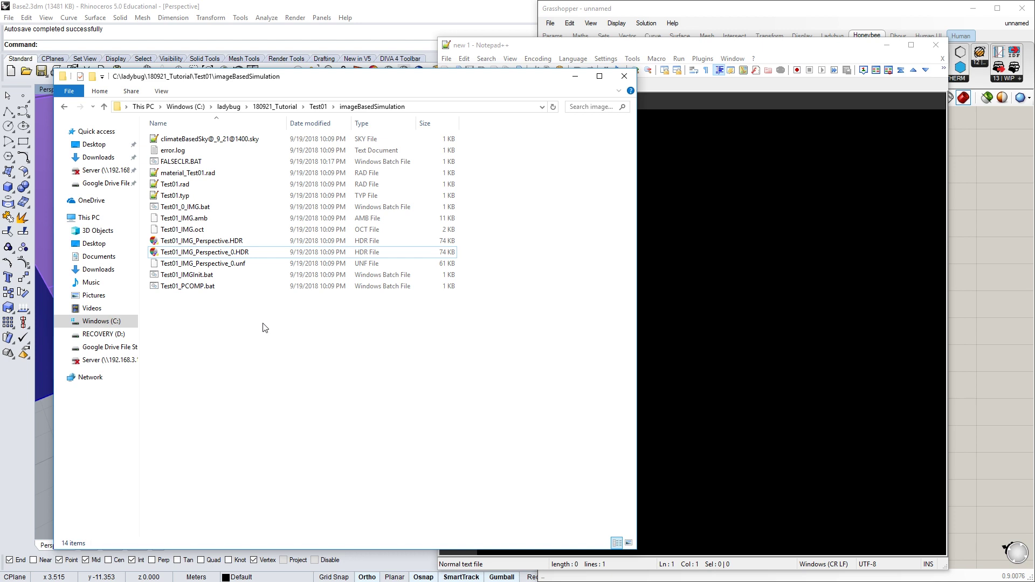
left_click(240, 242)
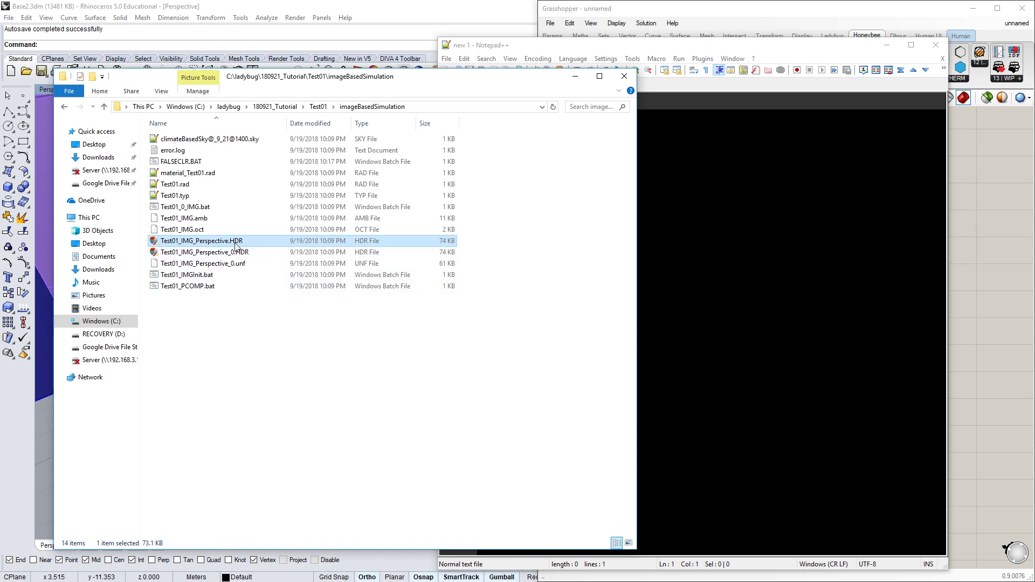
double_click(227, 241)
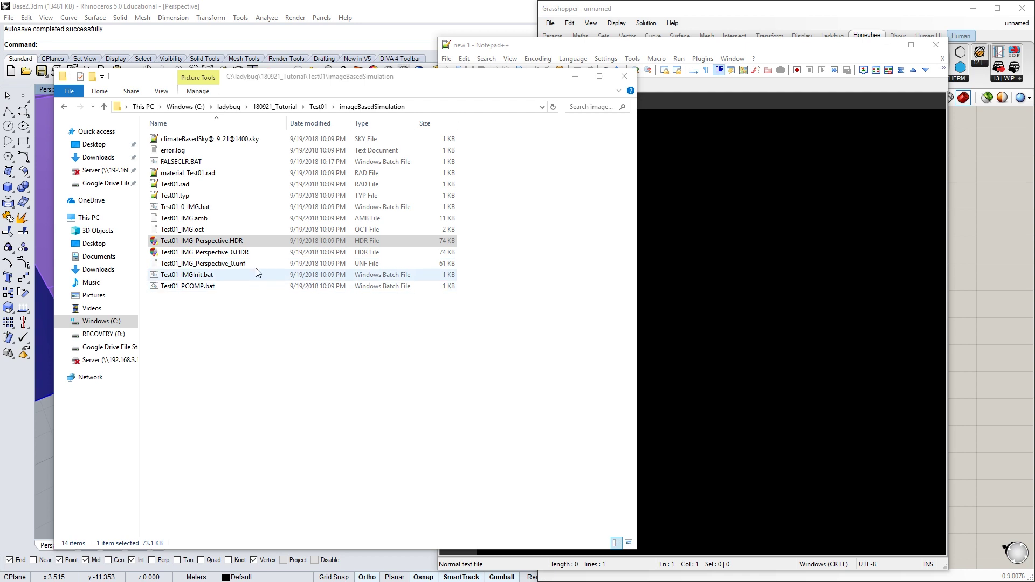
- Start choosing another application for Test01_IMG_Perspective.HDR and browse for a program on this PC
right_click(204, 241)
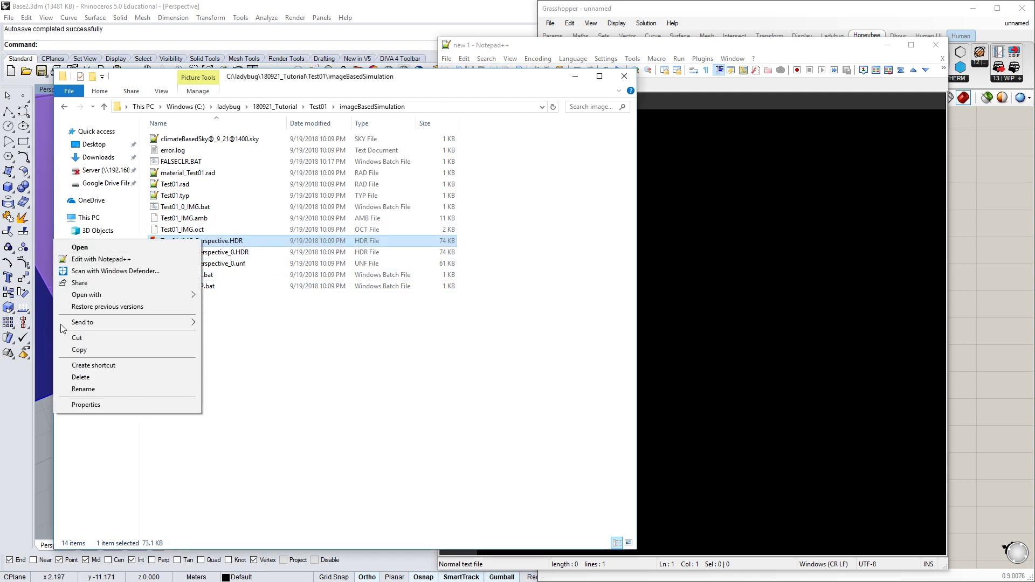
mouse_move(189, 295)
left_click(237, 323)
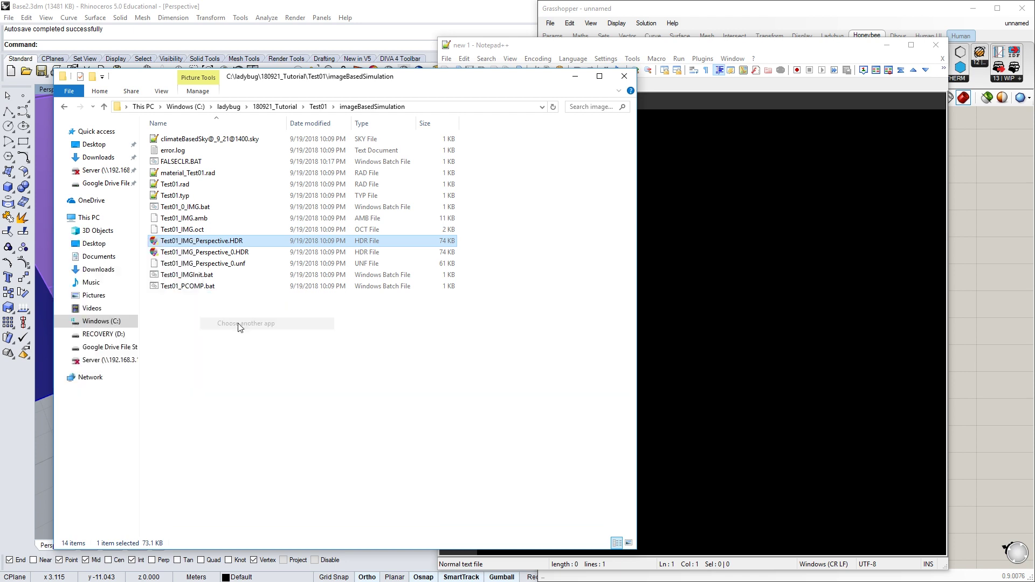
left_click(447, 311)
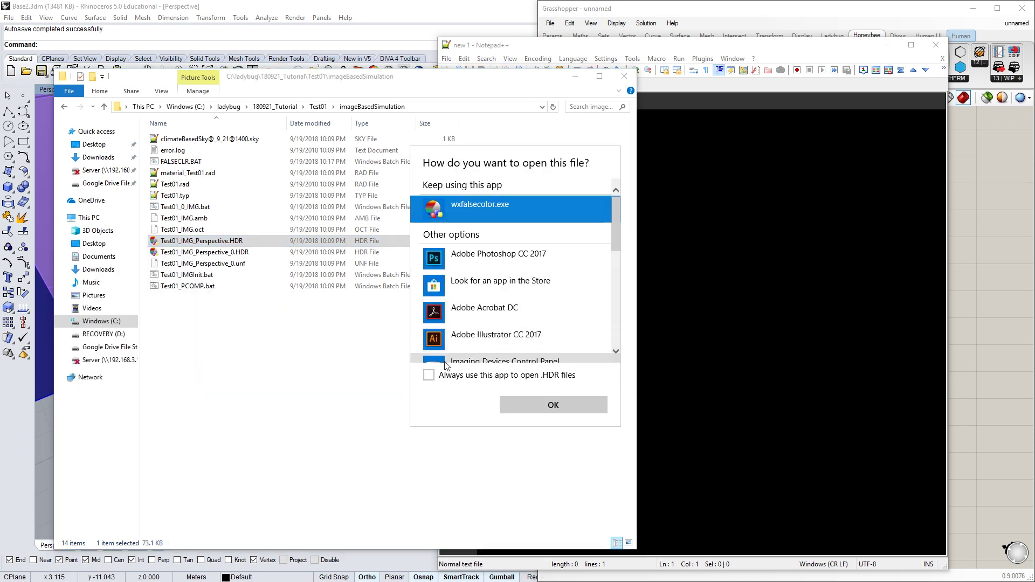
scroll(563, 355, "down", 5)
scroll(557, 330, "down", 3)
left_click(514, 345)
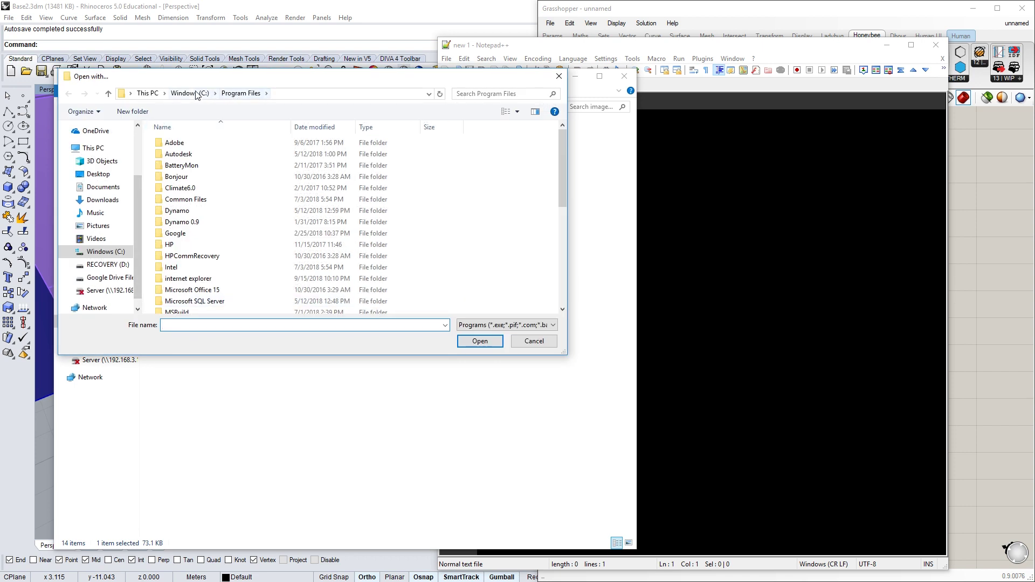
- Locate wxfalsecolor.exe in C:\Radiance\bin_64 as the HDR viewer, and cancel the program selection
scroll(215, 242, "down", 3)
scroll(221, 246, "down", 4)
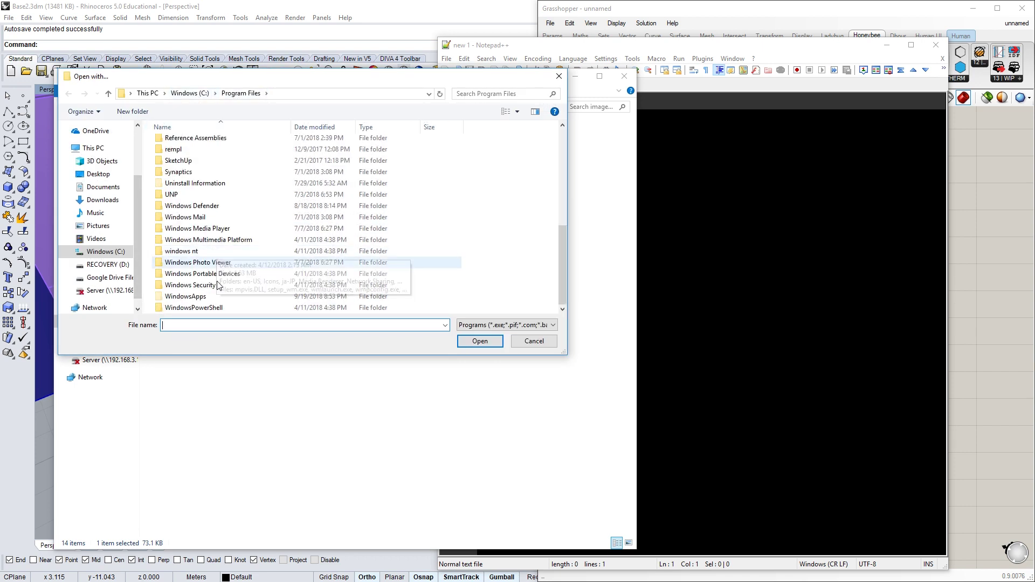
left_click(190, 93)
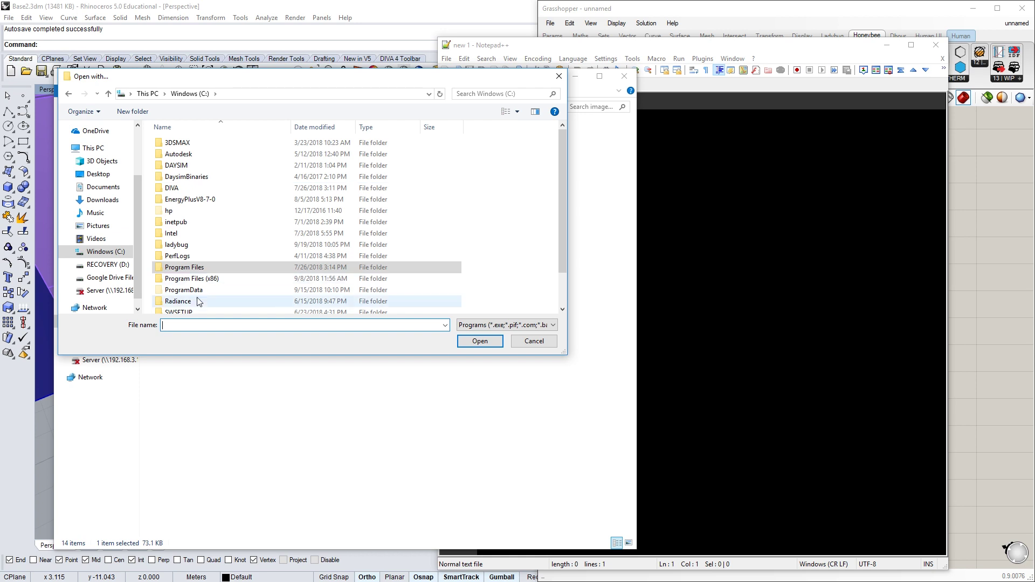
scroll(186, 269, "down", 2)
double_click(185, 264)
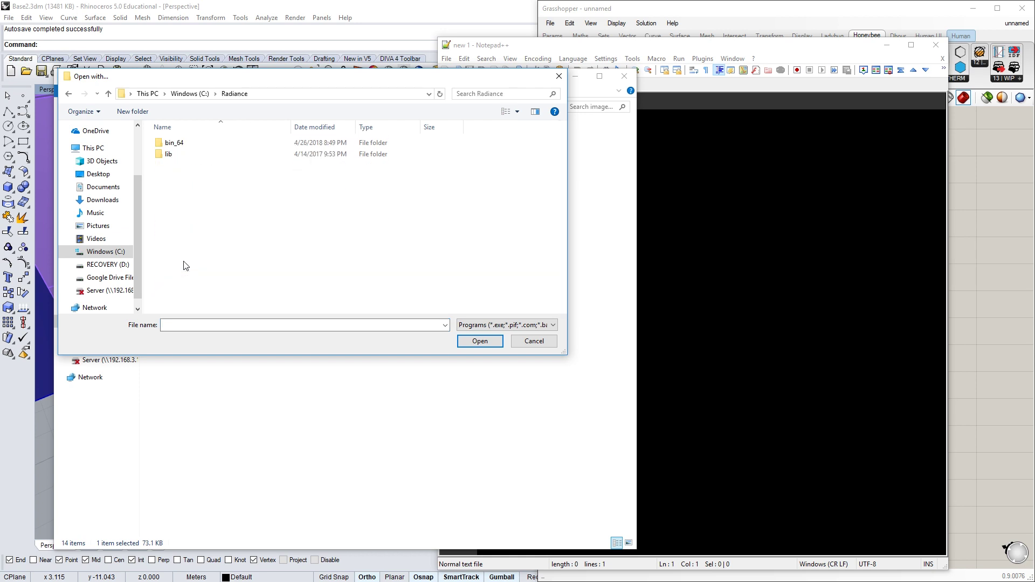
double_click(178, 138)
scroll(211, 251, "down", 20)
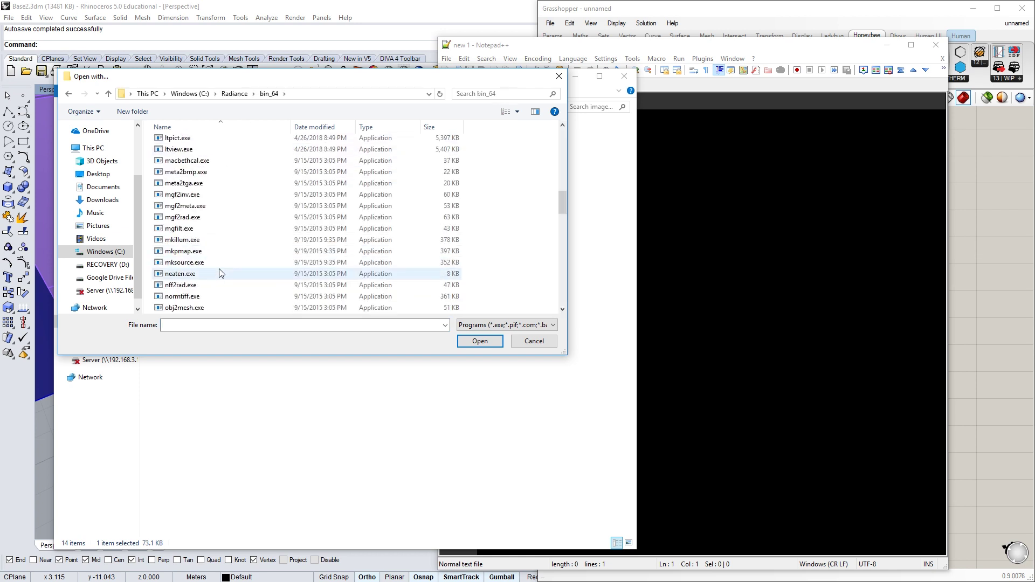
left_click(178, 297)
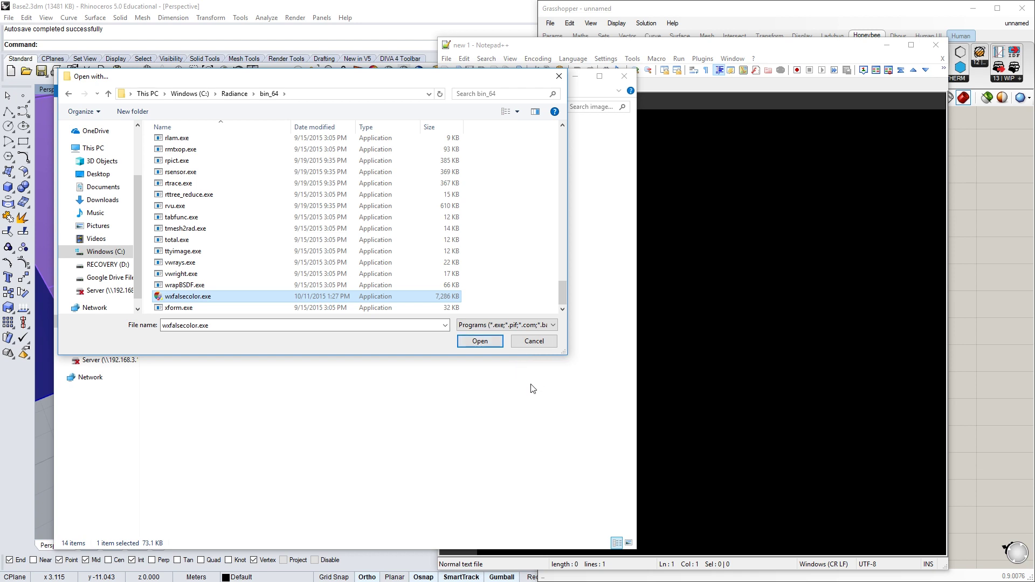
left_click(549, 345)
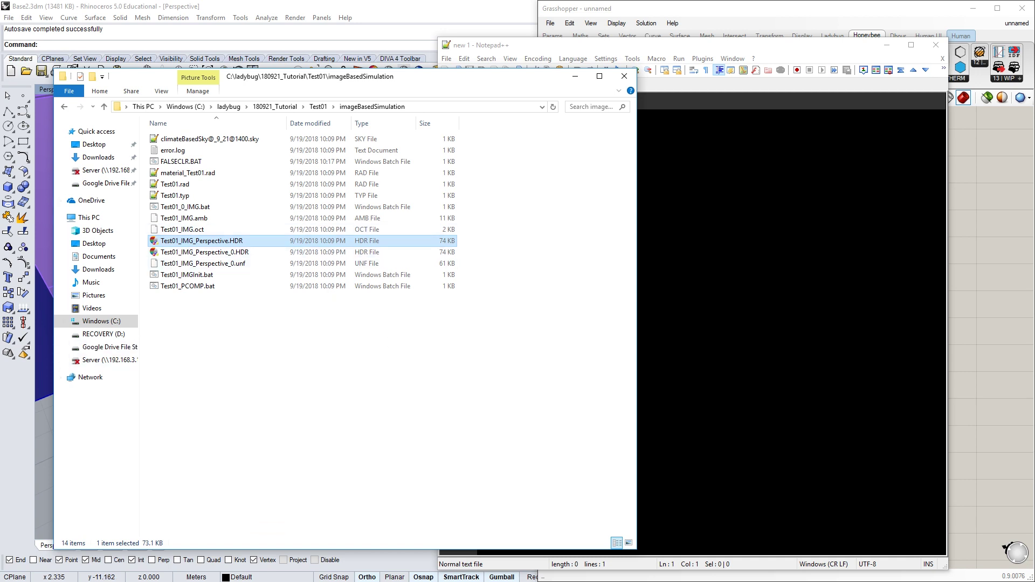
- Open Test01_IMG_Perspective.HDR in wxFalsecolor and apply pcond to the image using the default display settings
key("Return")
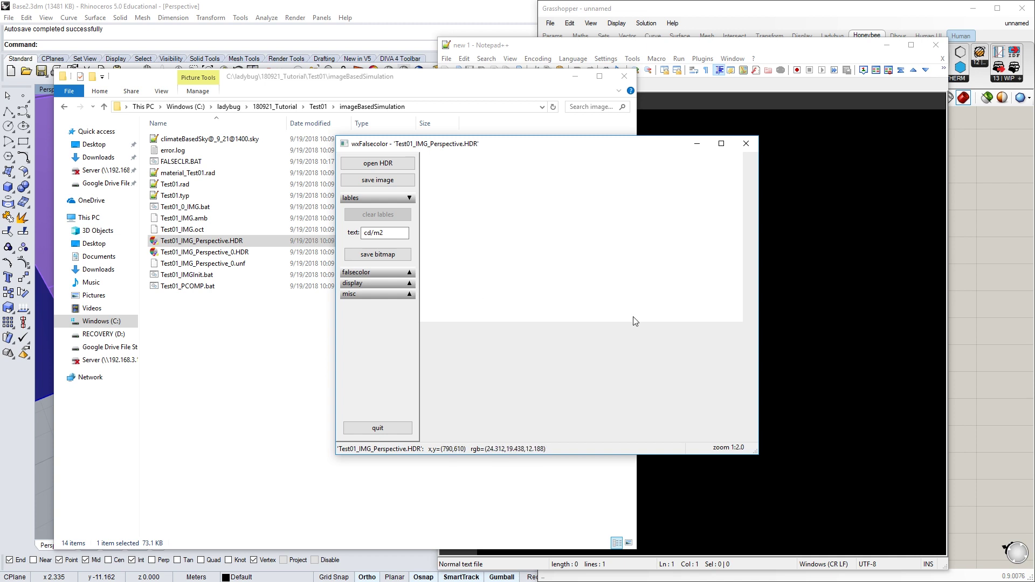
left_click(409, 283)
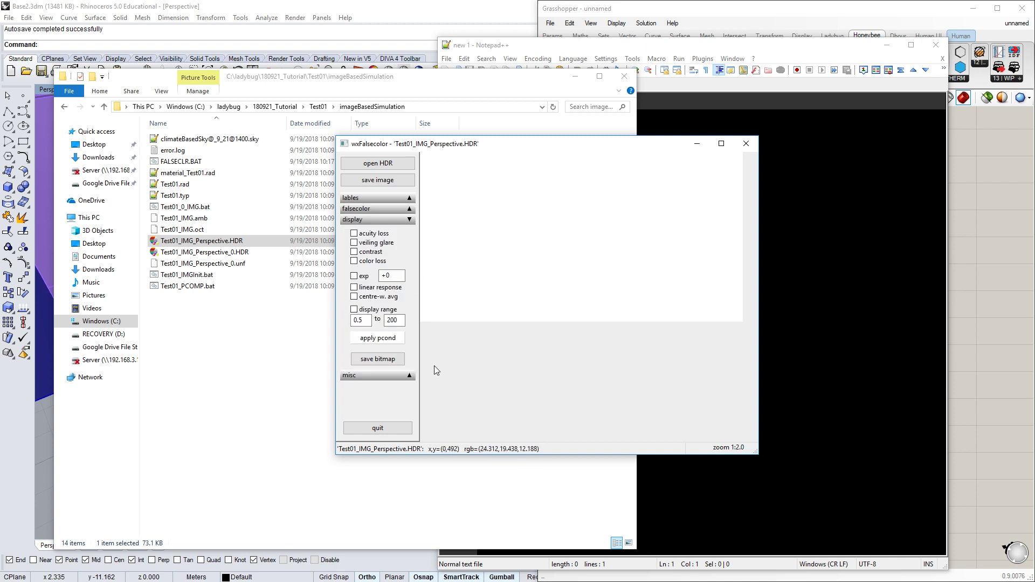
left_click(377, 339)
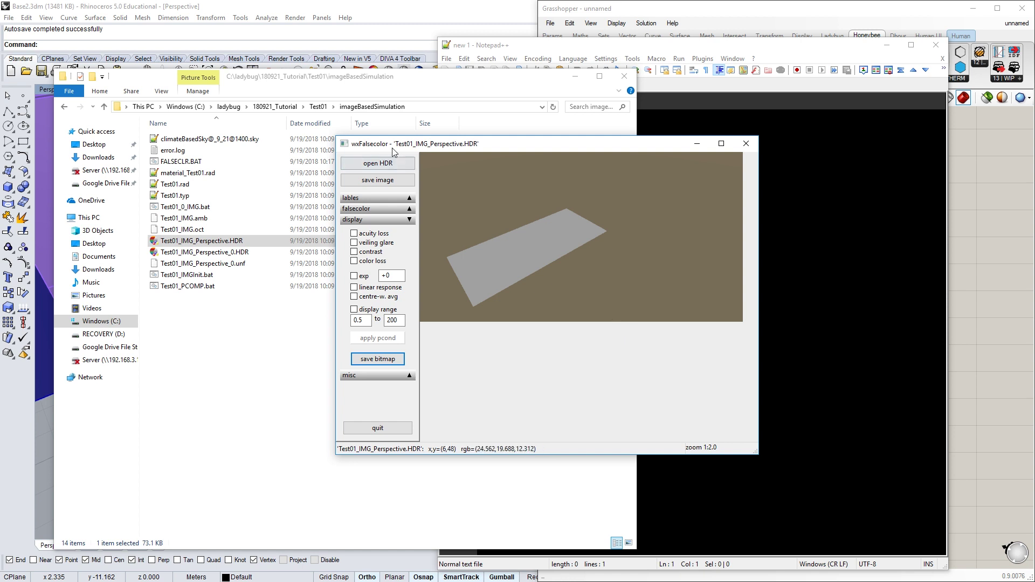
- Read the luminance of the sidewalk and the surrounding ground at single points and over small rectangular areas, and close wxFalsecolor
left_click(521, 252)
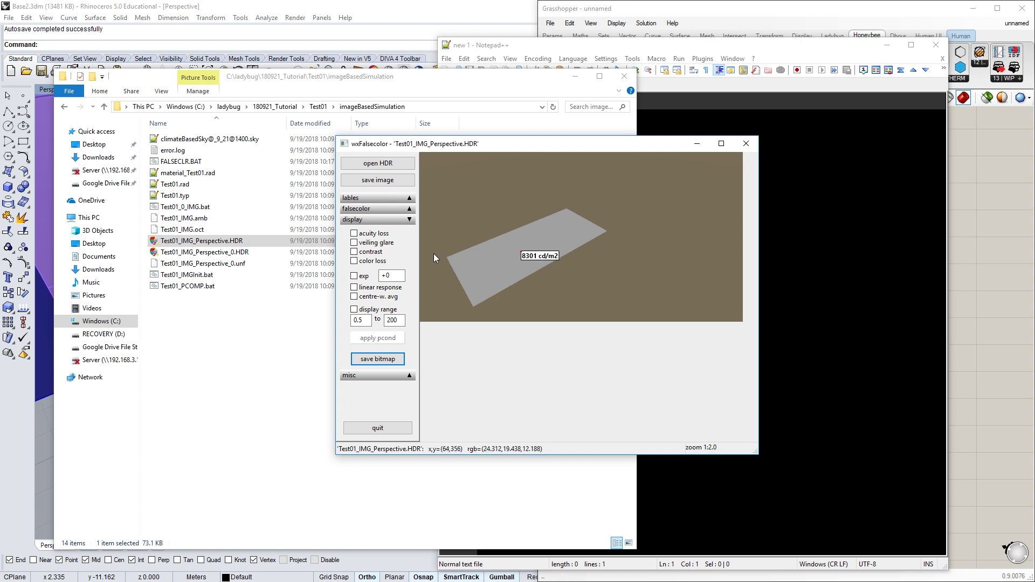
left_click(577, 278)
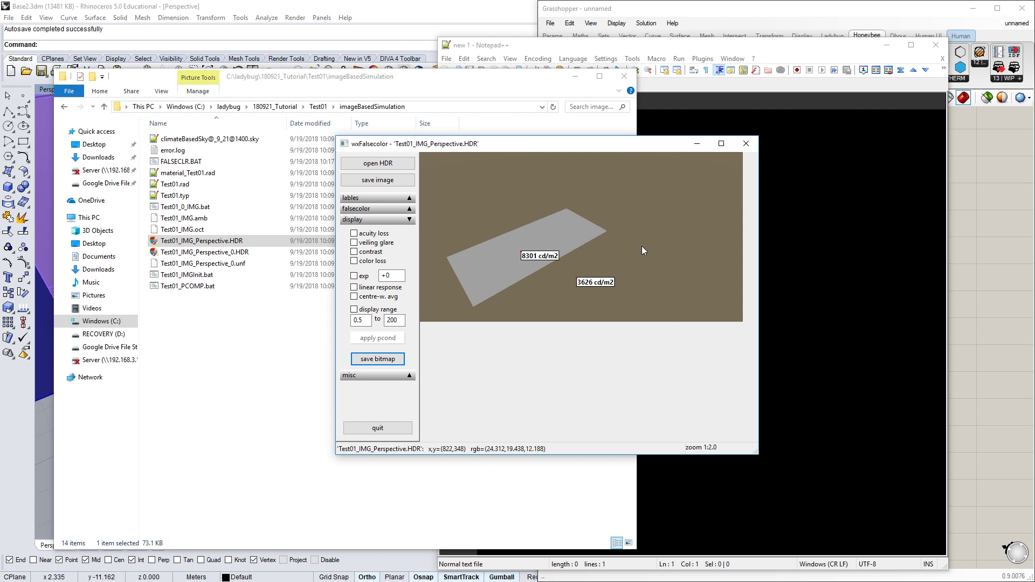
left_click_drag(656, 242, 676, 255)
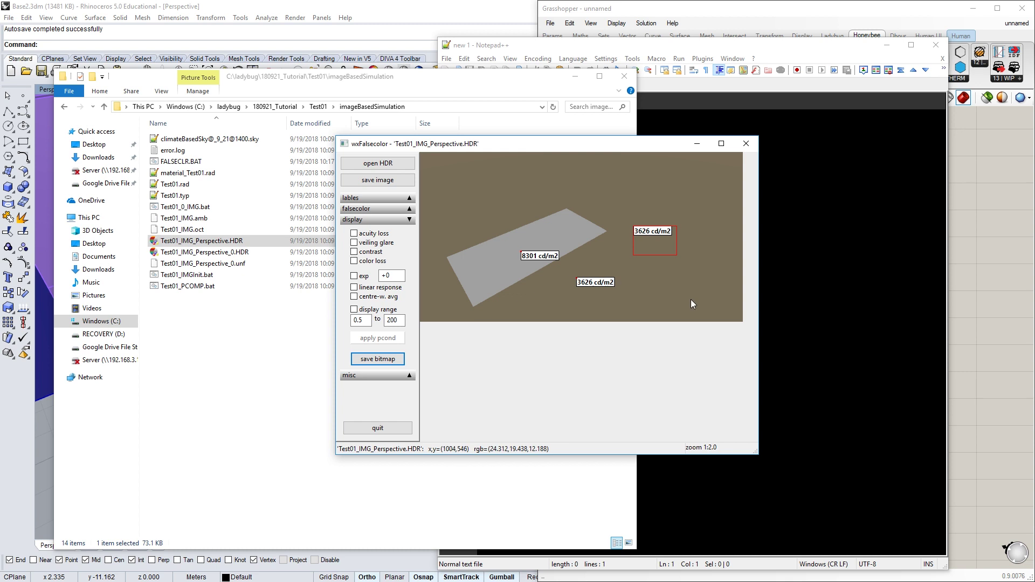
left_click_drag(549, 225, 569, 238)
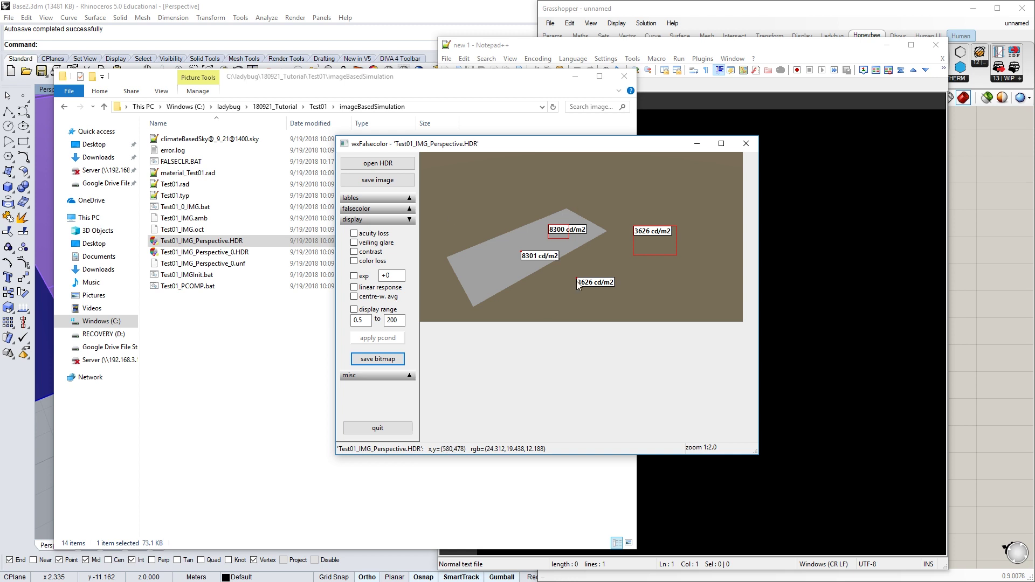
left_click(747, 144)
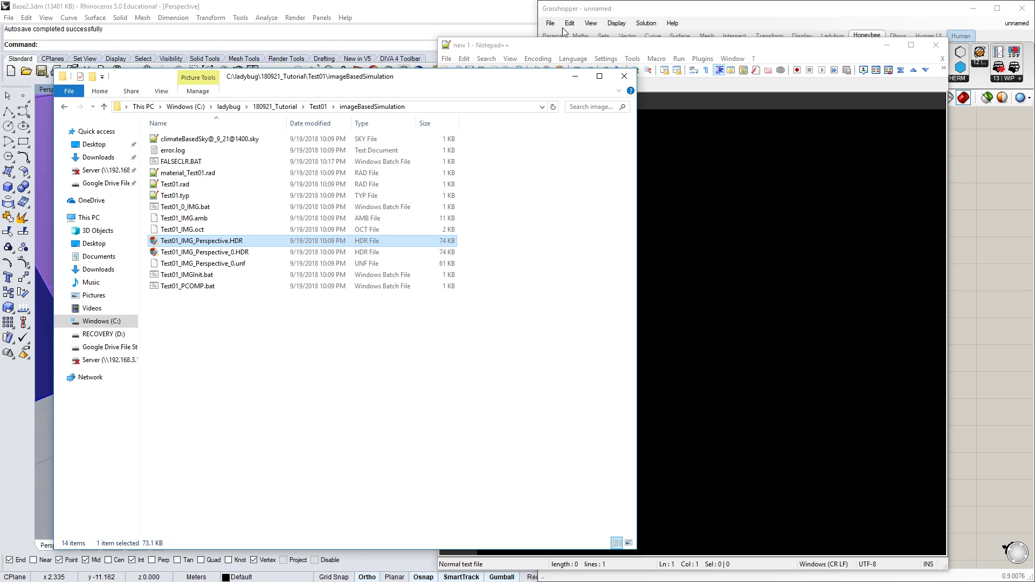
- Switch to Grasshopper, widen its window across most of the screen and deselect the fileExplorer component
left_click(593, 9)
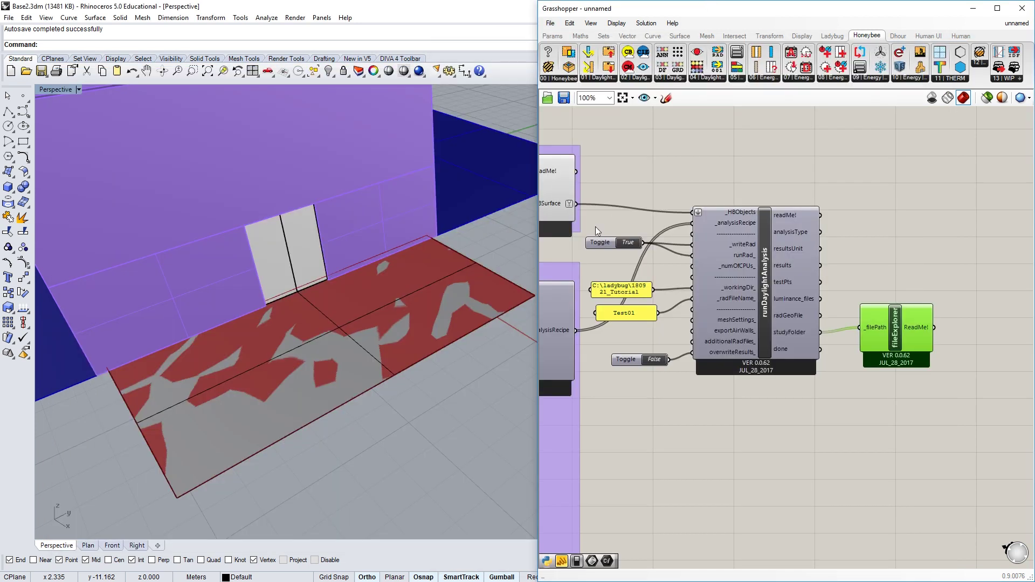
left_click_drag(532, 209, 82, 205)
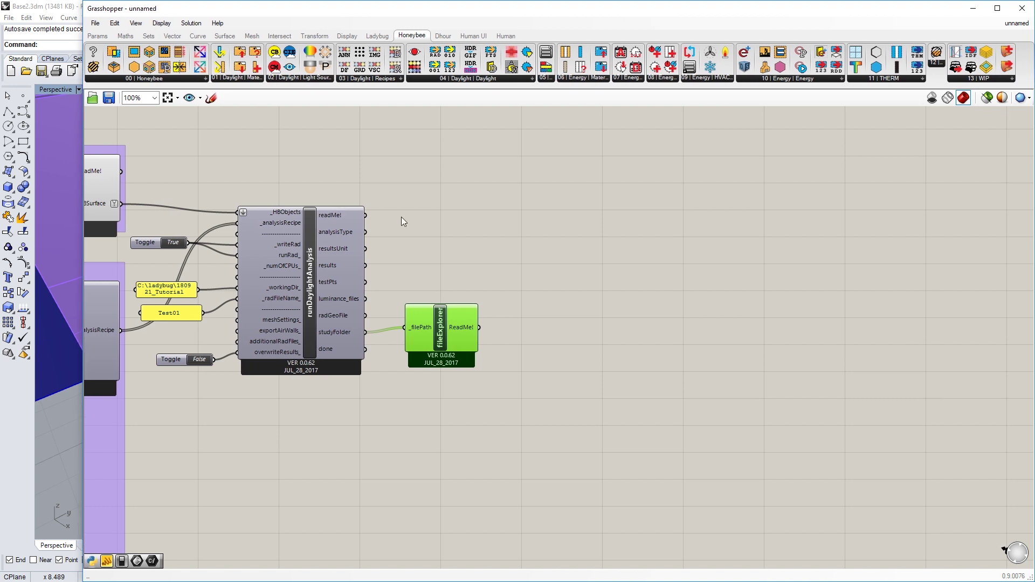
left_click(414, 223)
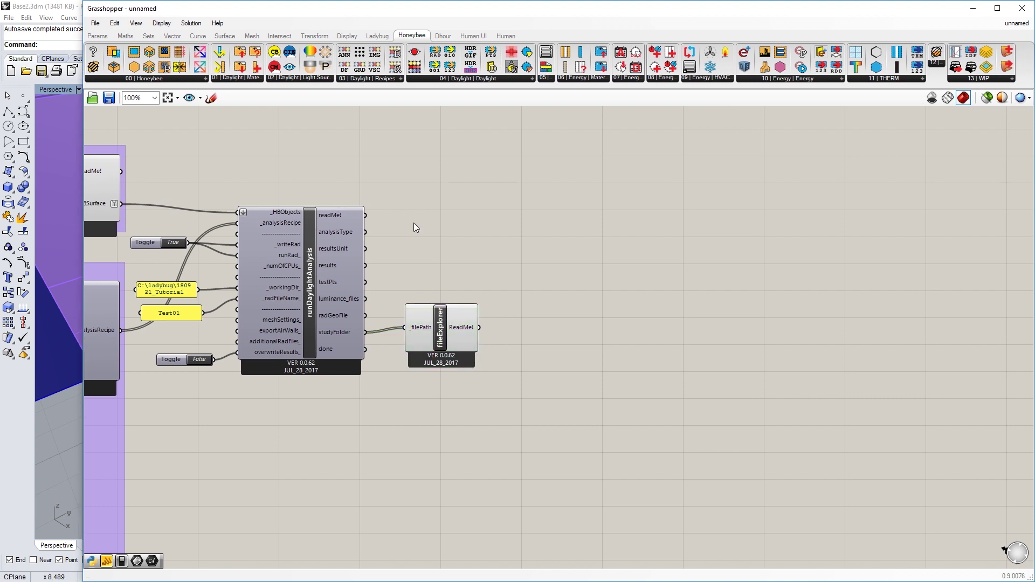
- Add a Ladybug_ImageViewer above the fileExplorer component and connect the runDaylightAnalysis luminance_files output to its imagePath_ input
double_click(531, 237)
type("image")
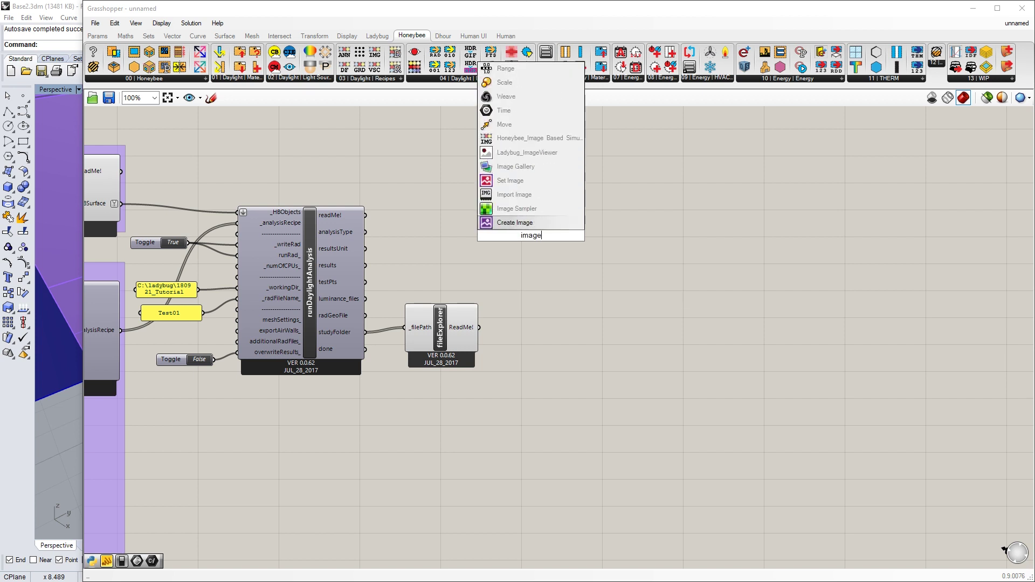
left_click(518, 153)
left_click_drag(548, 163, 600, 164)
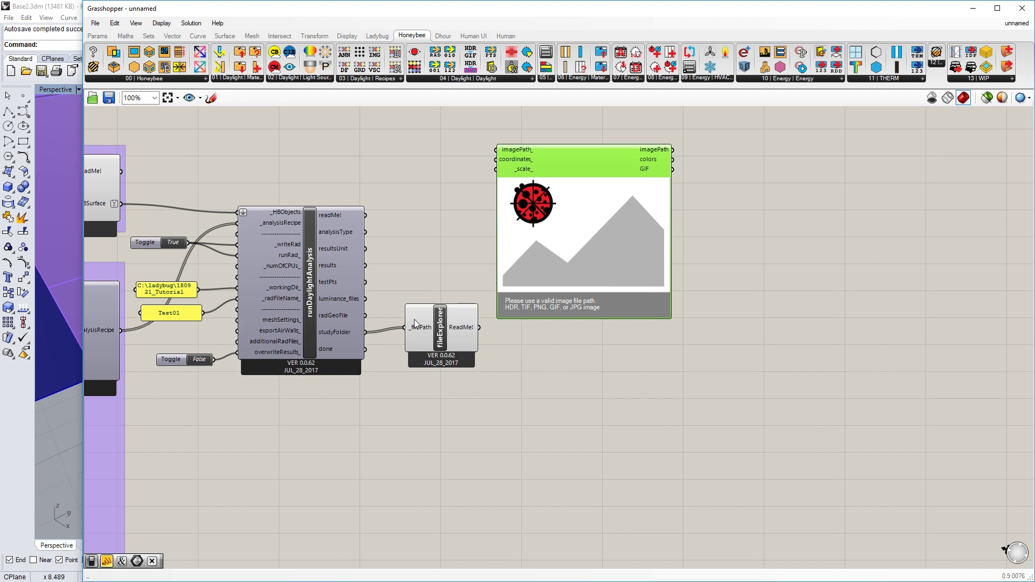
left_click_drag(366, 299, 496, 149)
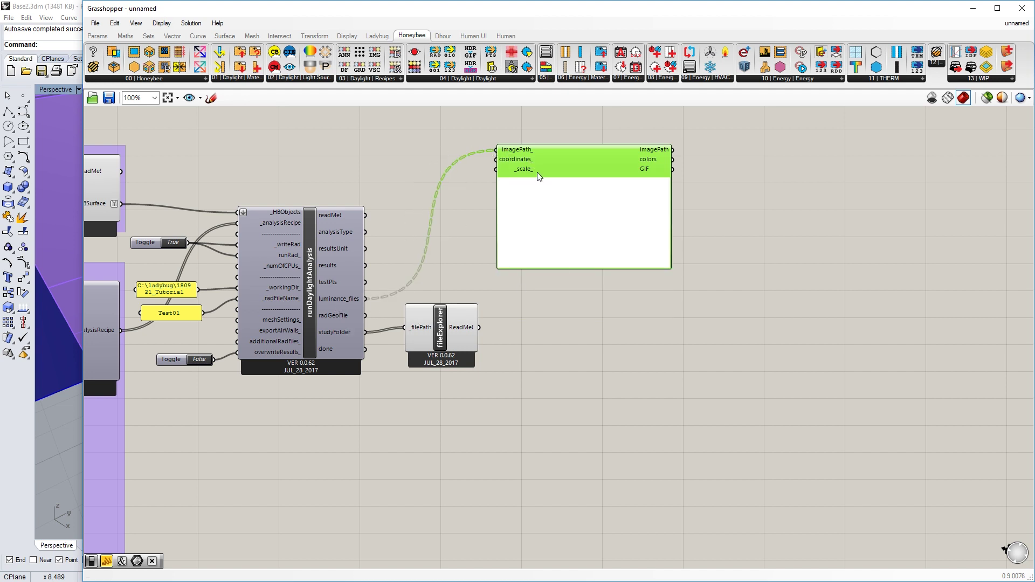
- Move the ImageViewer further away from runDaylightAnalysis and add a Honeybee setHDRExposure component between them
left_click_drag(563, 184, 637, 193)
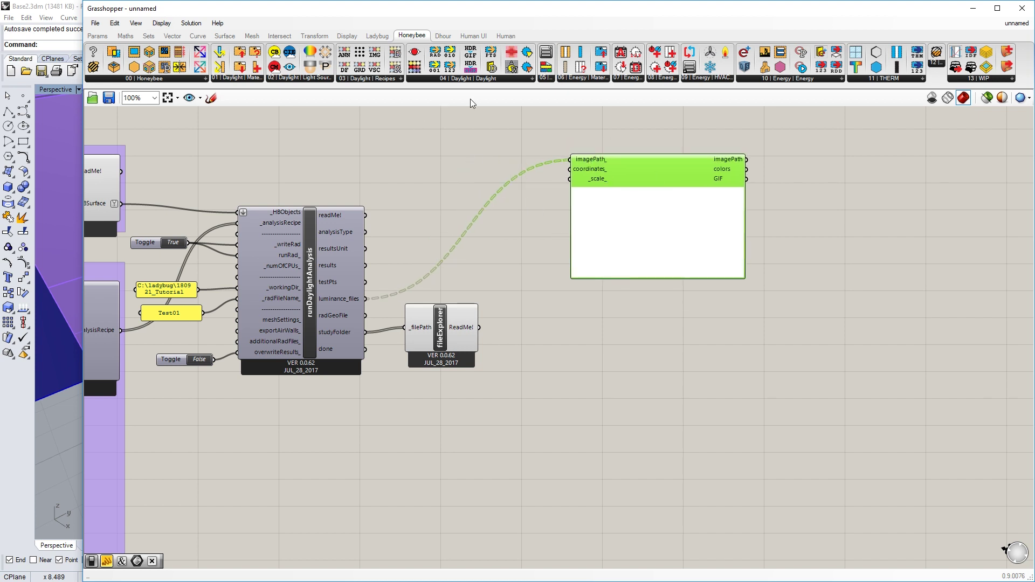
double_click(441, 166)
type("exps")
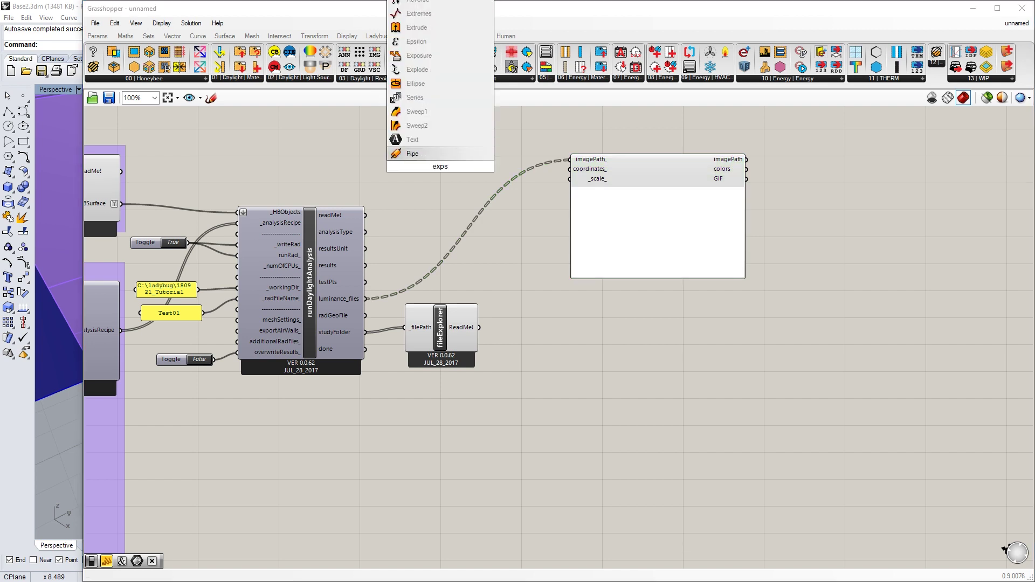
key("BackSpace")
type("osure")
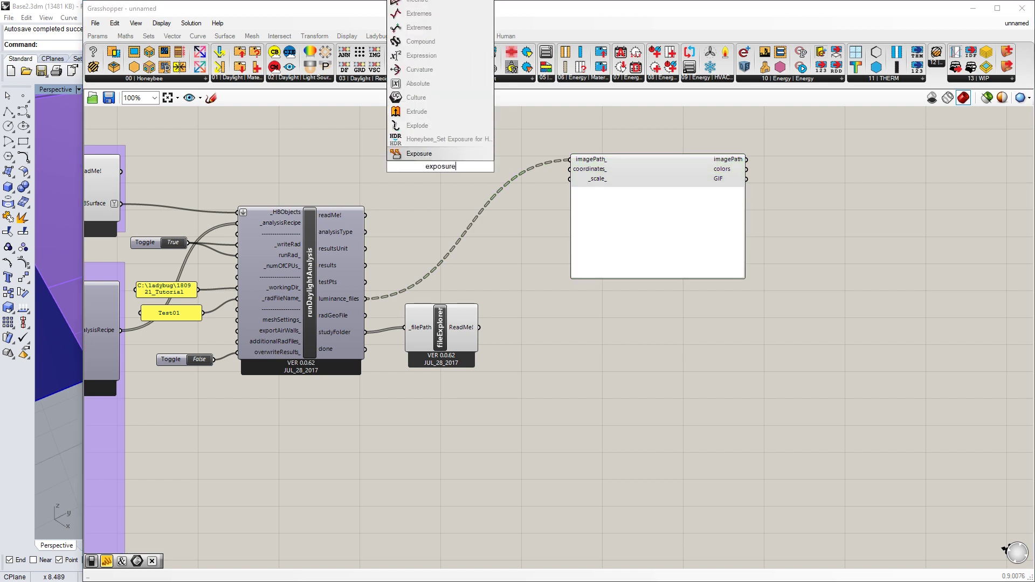
left_click(446, 138)
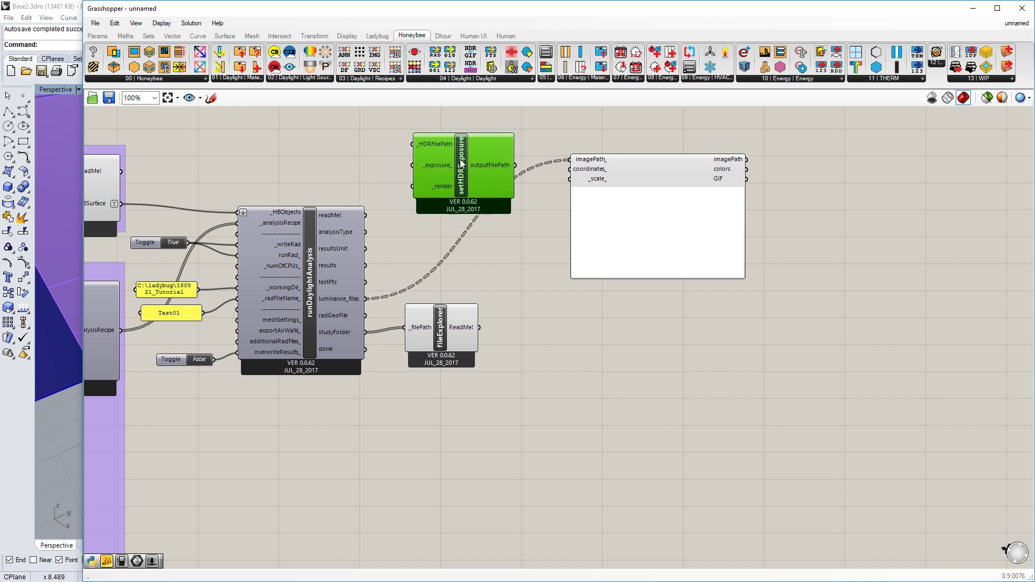
- Connect luminance_files to setHDRExposure's _HDRFilePath input and its outputFilePath to the ImageViewer's imagePath_ input
left_click_drag(368, 304, 419, 146)
left_click_drag(518, 165, 570, 160)
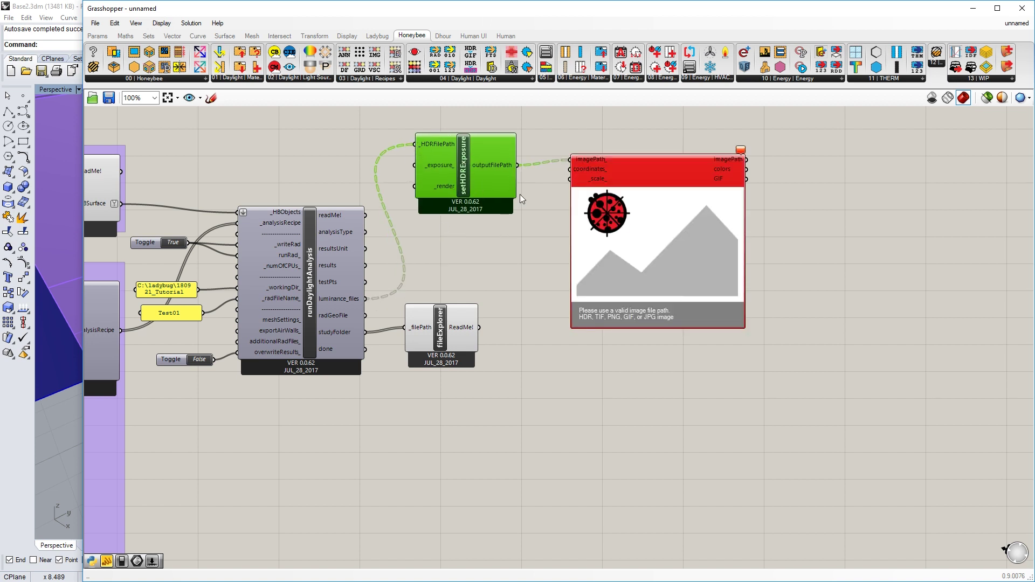
left_click_drag(469, 183, 490, 178)
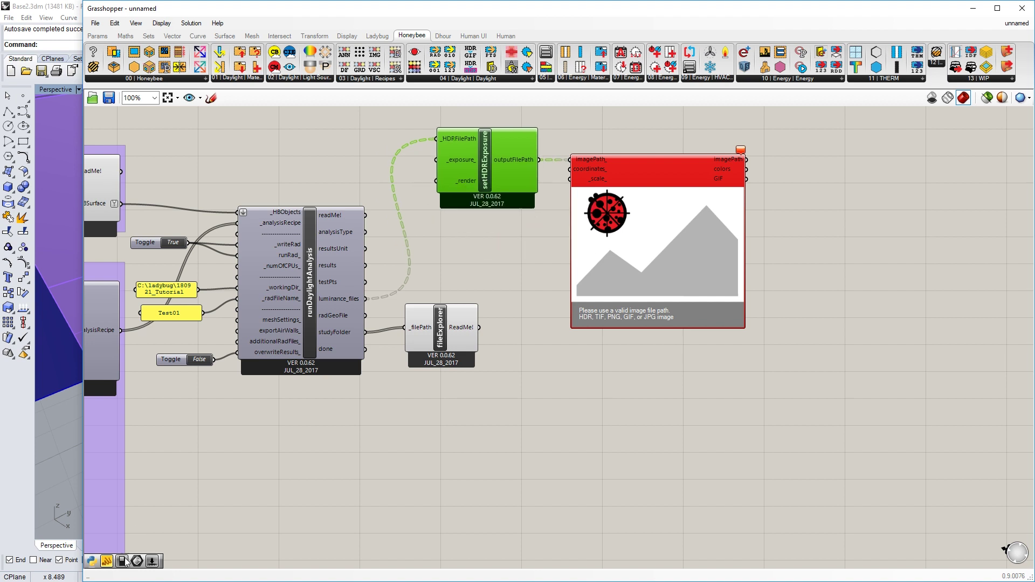
- Place a copy of the True toggle beside setHDRExposure and connect it to the _render input
key("ctrl+v")
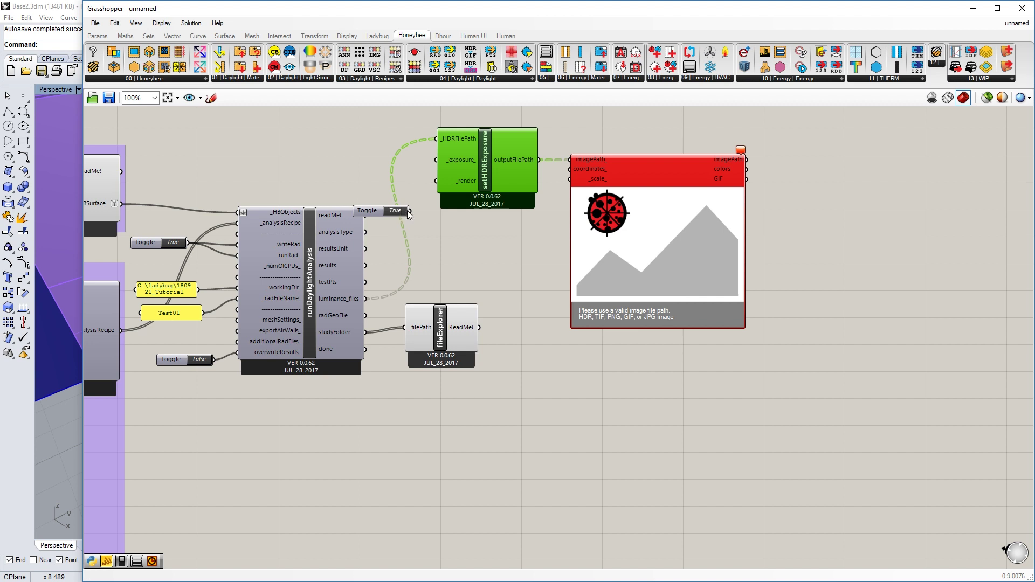
left_click_drag(409, 210, 435, 180)
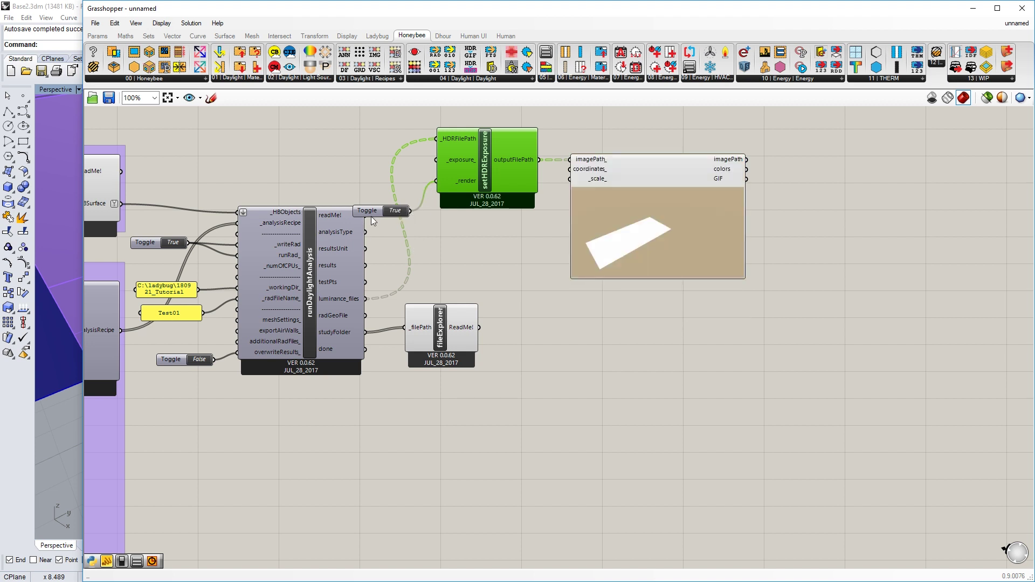
left_click_drag(371, 215, 362, 196)
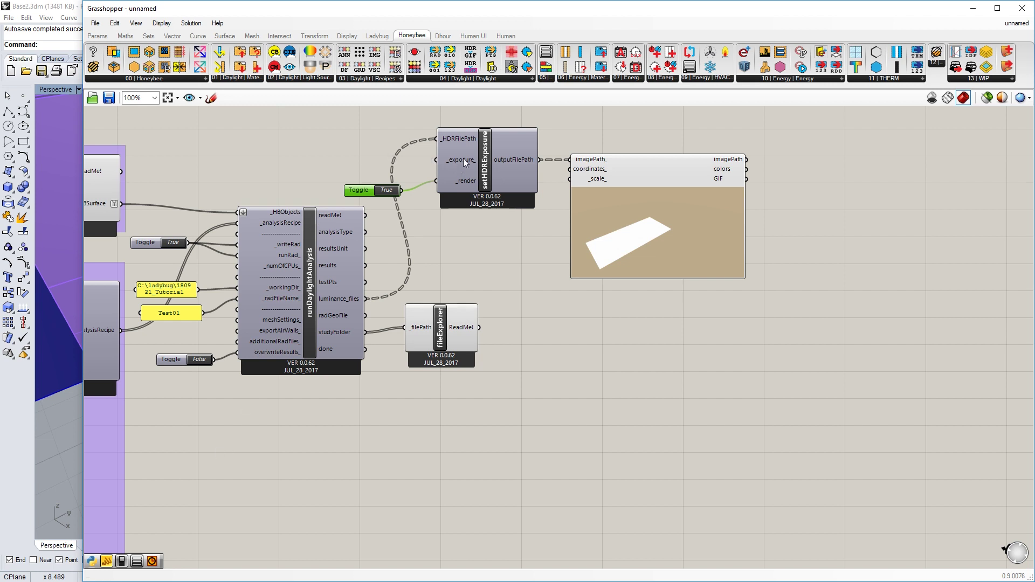
- Add a number slider of 0.05, connect it to the _exposure_ input and raise its value to 0.09
double_click(347, 147)
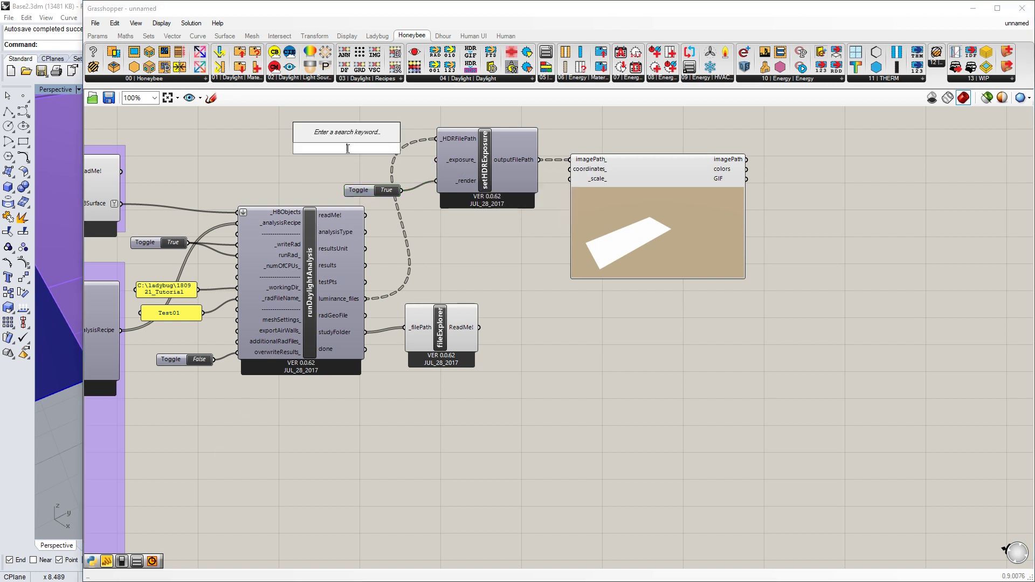
type("0.05")
key("Return")
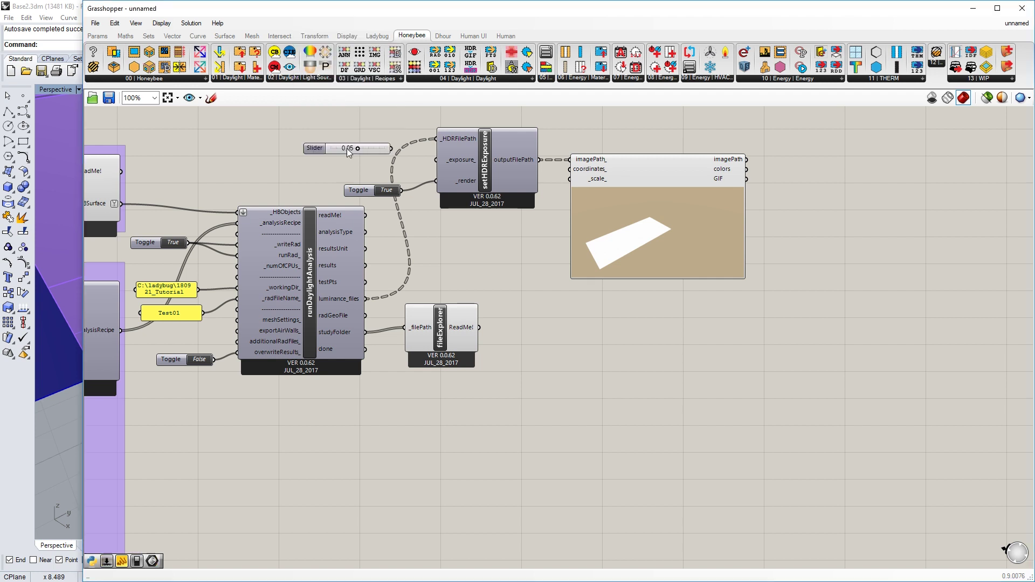
left_click_drag(390, 148, 436, 159)
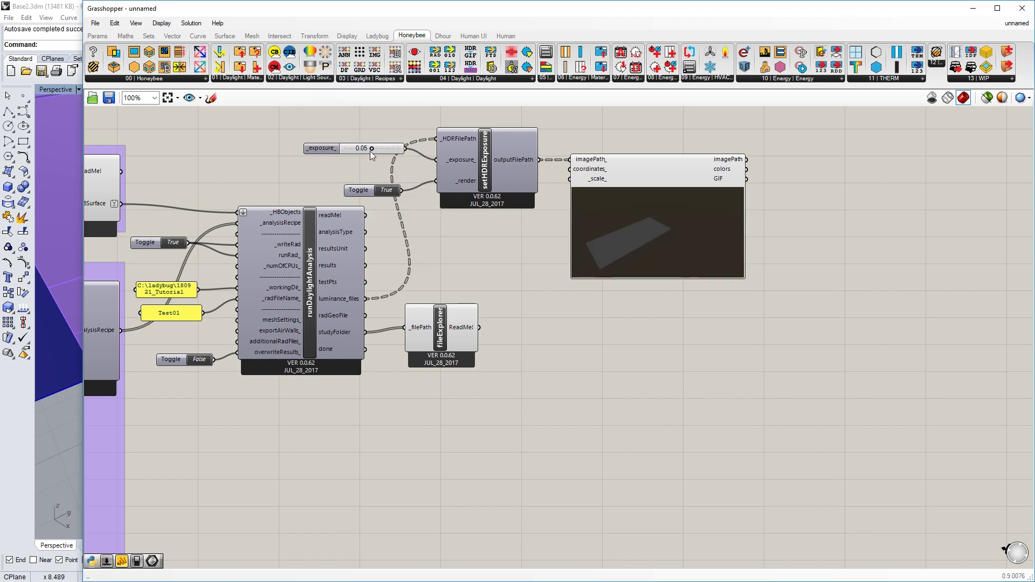
left_click_drag(371, 149, 376, 149)
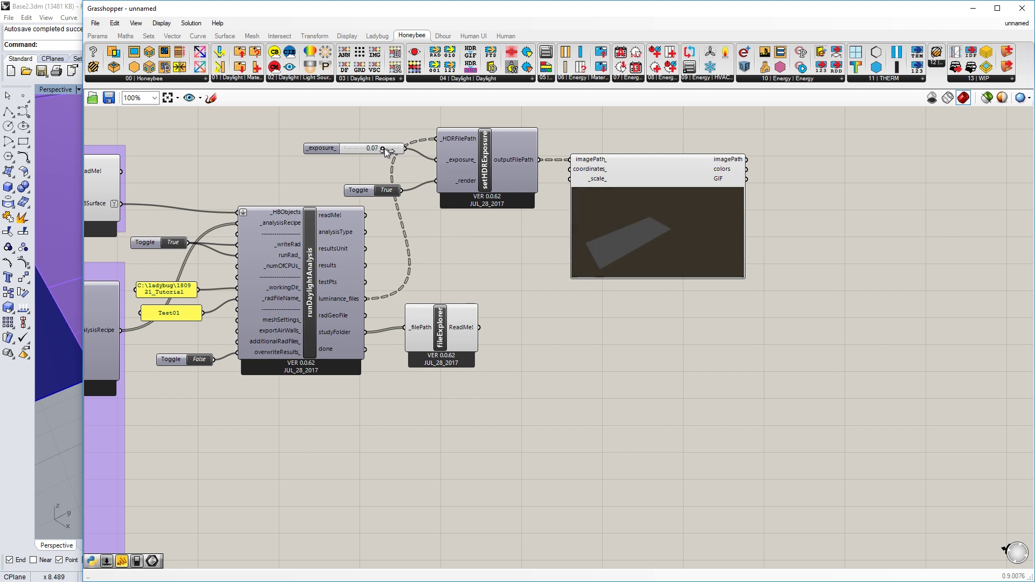
left_click_drag(383, 149, 390, 150)
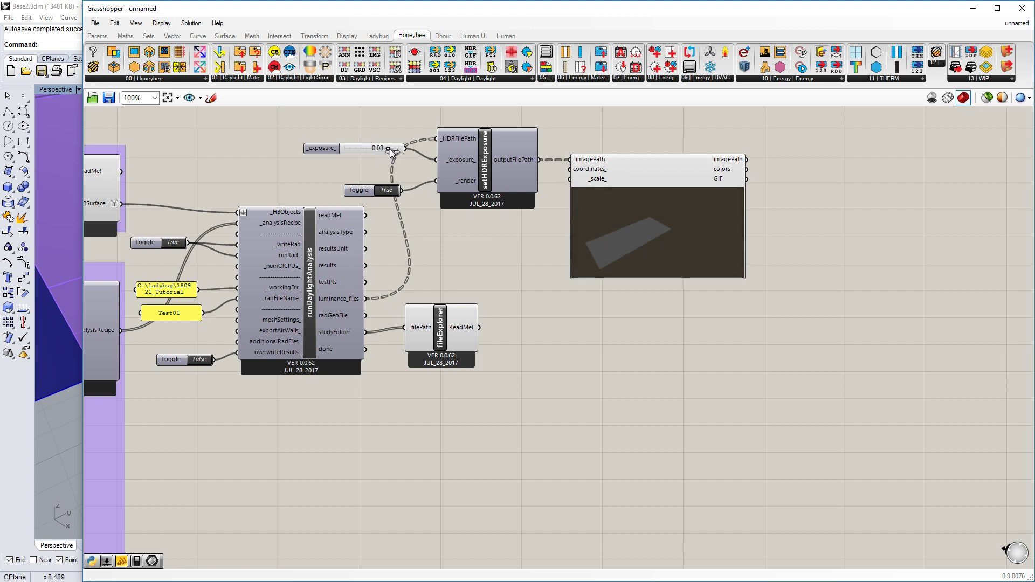
- Replace the exposure slider with a new 0.5 slider connected to _exposure_, and reconnect the True toggle to _render
double_click(359, 128)
type("0.5")
key("Return")
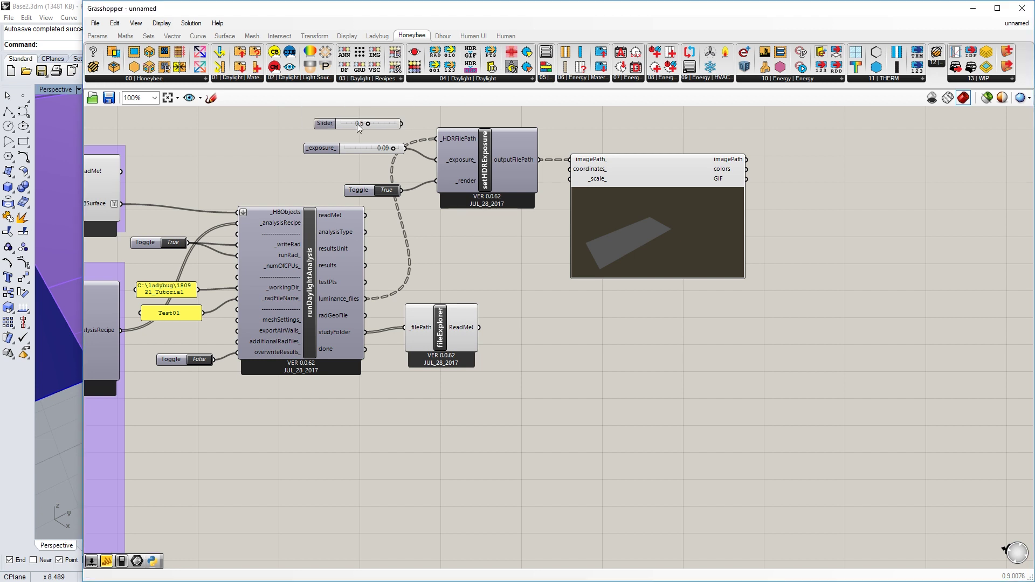
left_click(355, 149)
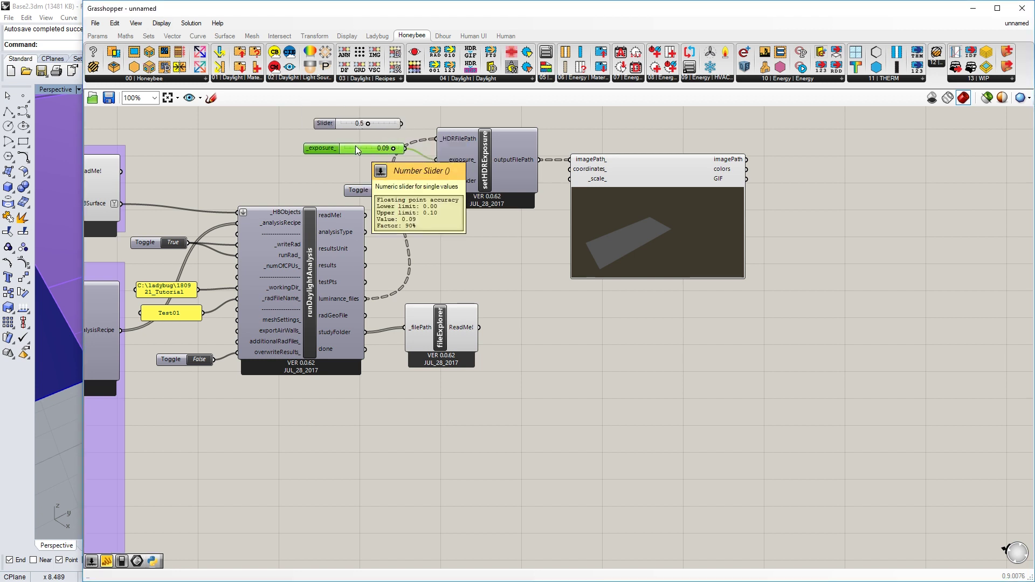
key("Delete")
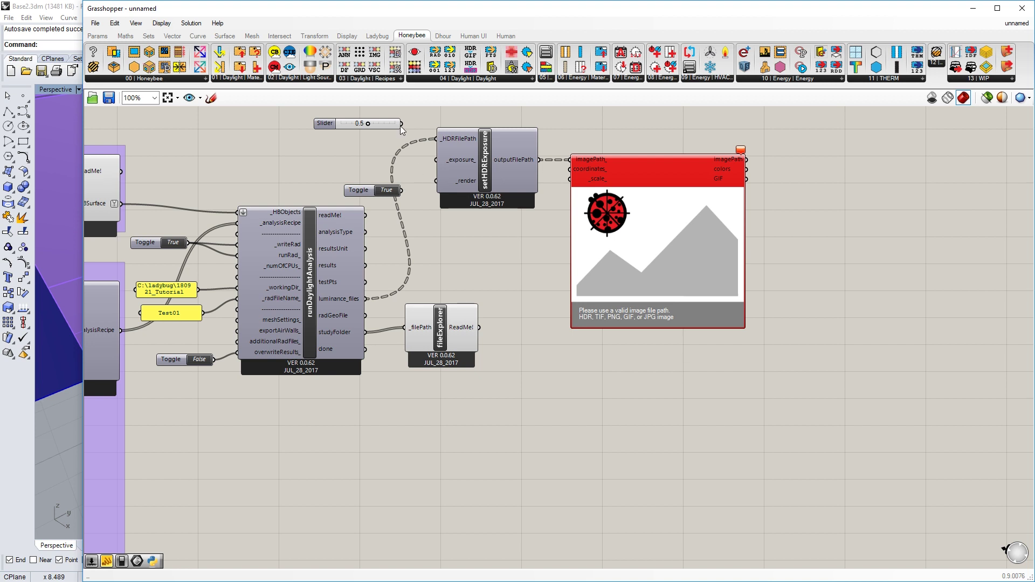
left_click_drag(401, 124, 436, 160)
left_click_drag(356, 122, 345, 138)
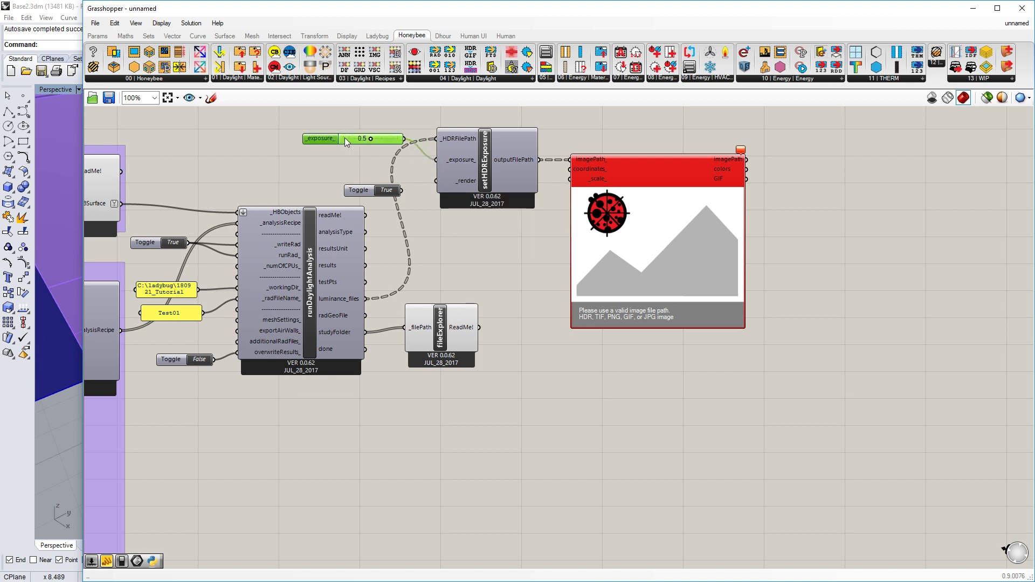
left_click_drag(402, 190, 436, 180)
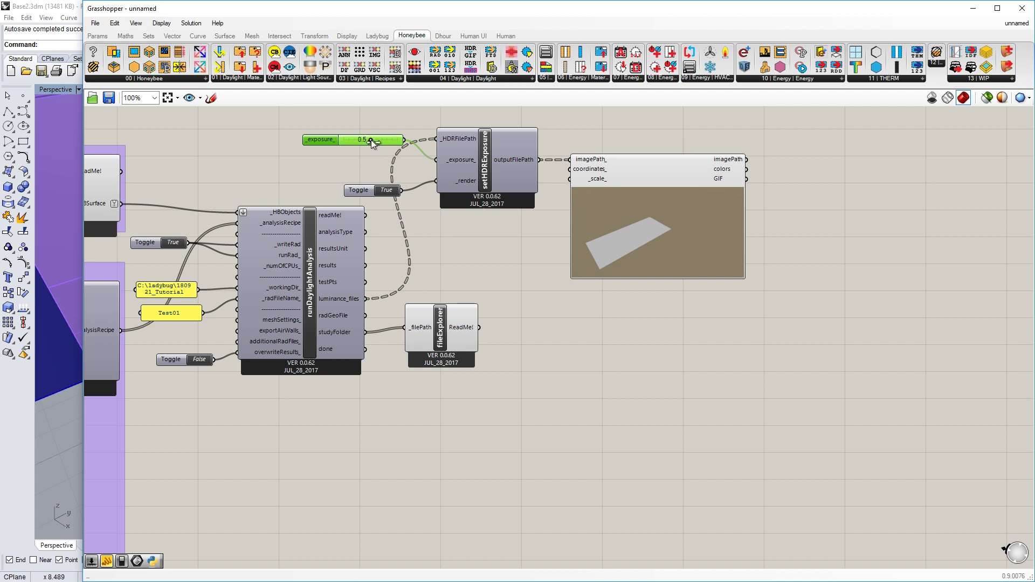
- Lower the exposure slider to 0.1, and connect a new integer slider set to 2 to _exposure_ in its place
left_click_drag(373, 140, 350, 137)
double_click(380, 122)
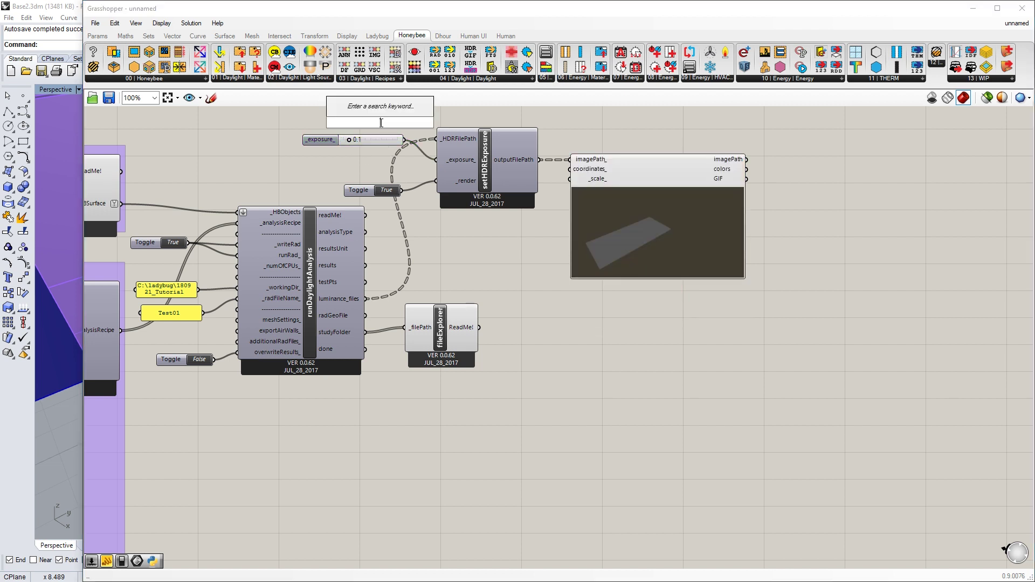
type("2")
key("Return")
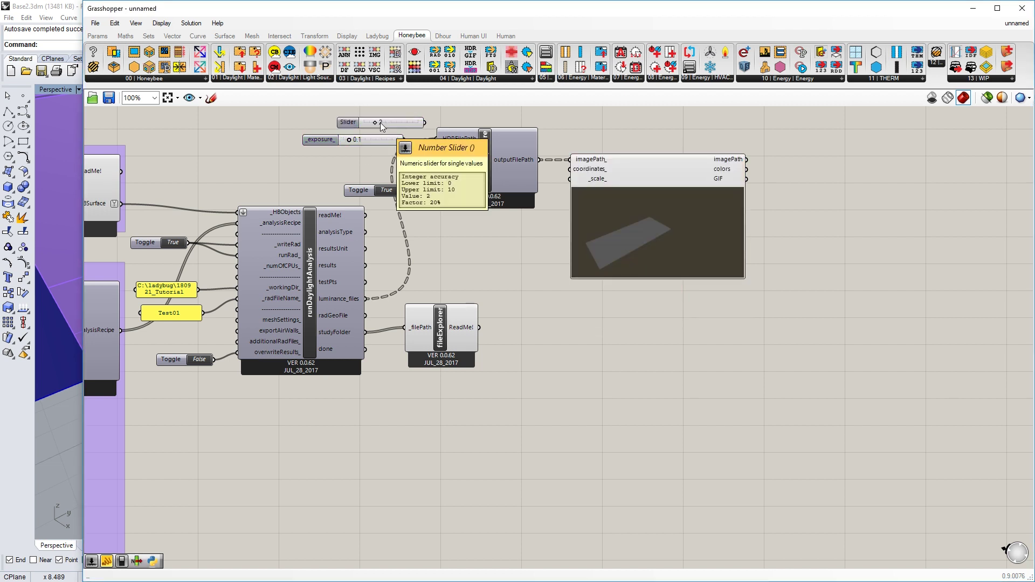
left_click_drag(425, 122, 435, 158)
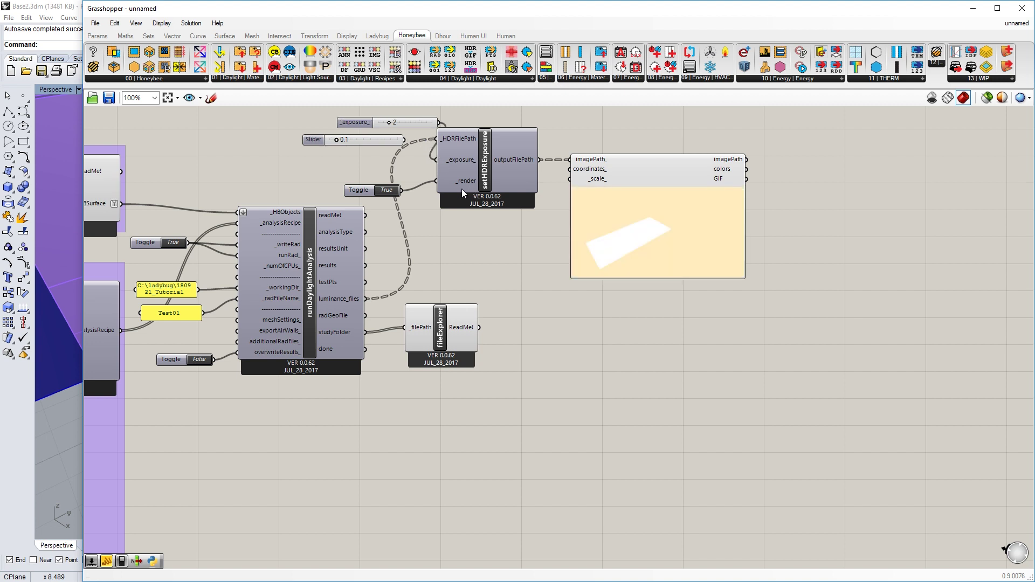
left_click_drag(396, 125, 406, 128)
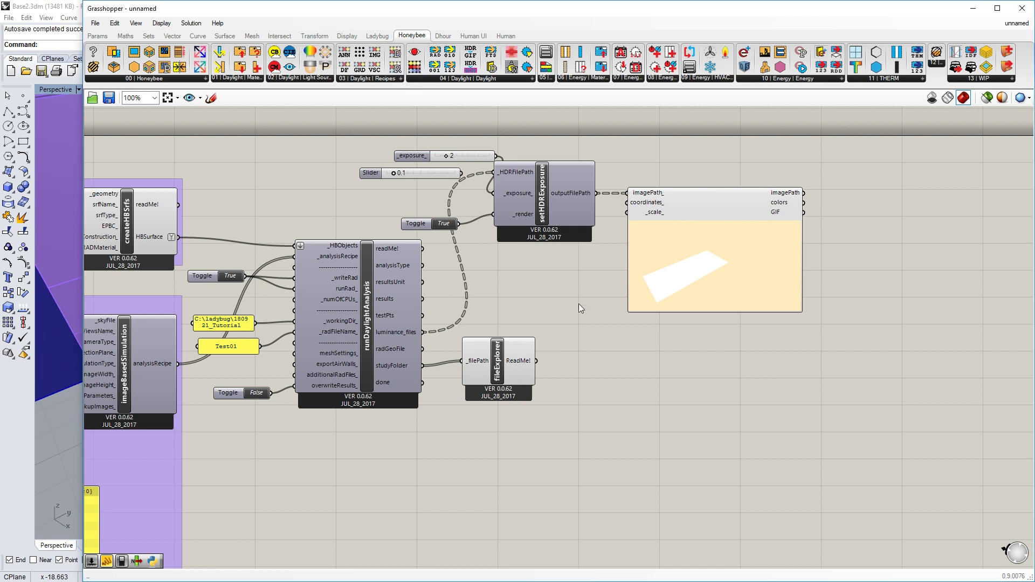
- Add a Honeybee_Convert HDR to GIF component below the ImageViewer
double_click(636, 374)
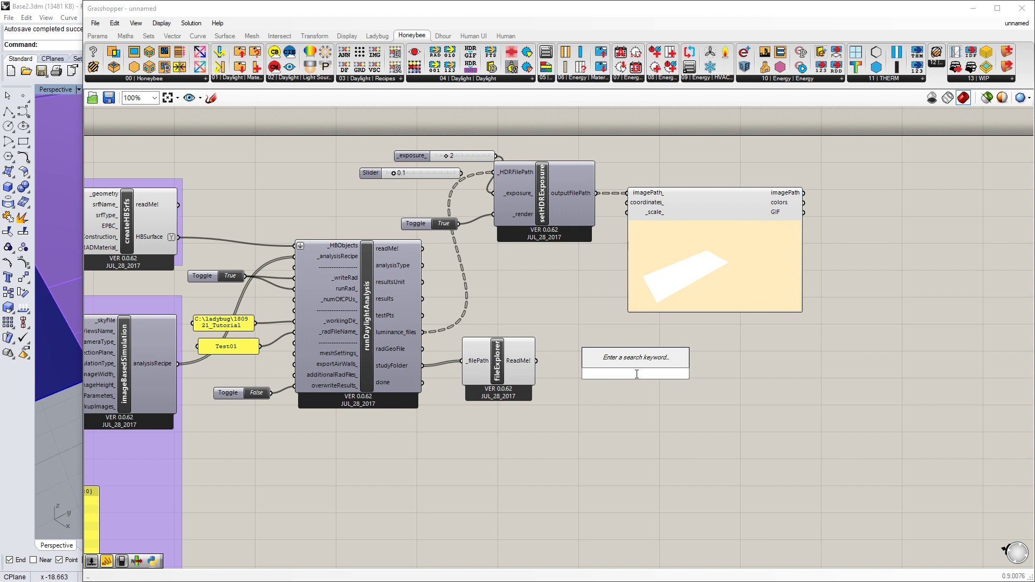
type("hdr")
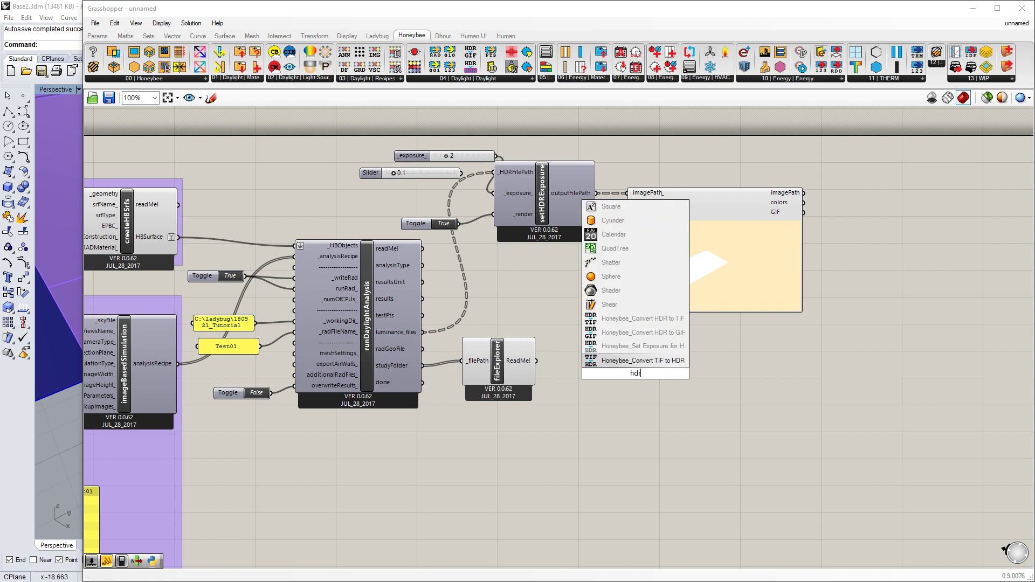
key("Up")
key("Up")
key("Return")
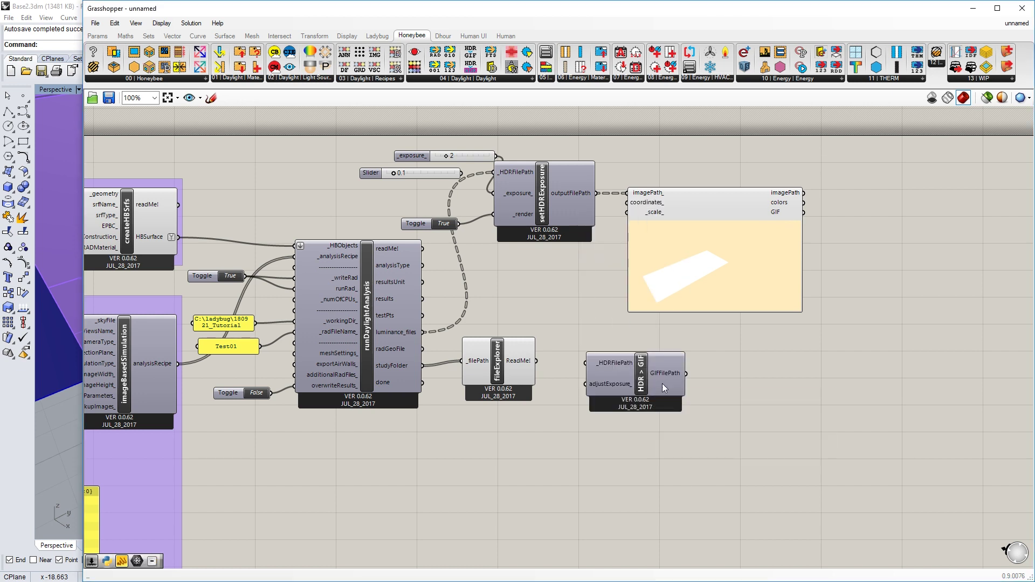
- Route setHDRExposure's outputFilePath through the HDR > GIF component into the ImageViewer's imagePath_ input, and move the viewer further away
left_click_drag(663, 387, 678, 357)
left_click_drag(597, 193, 628, 192)
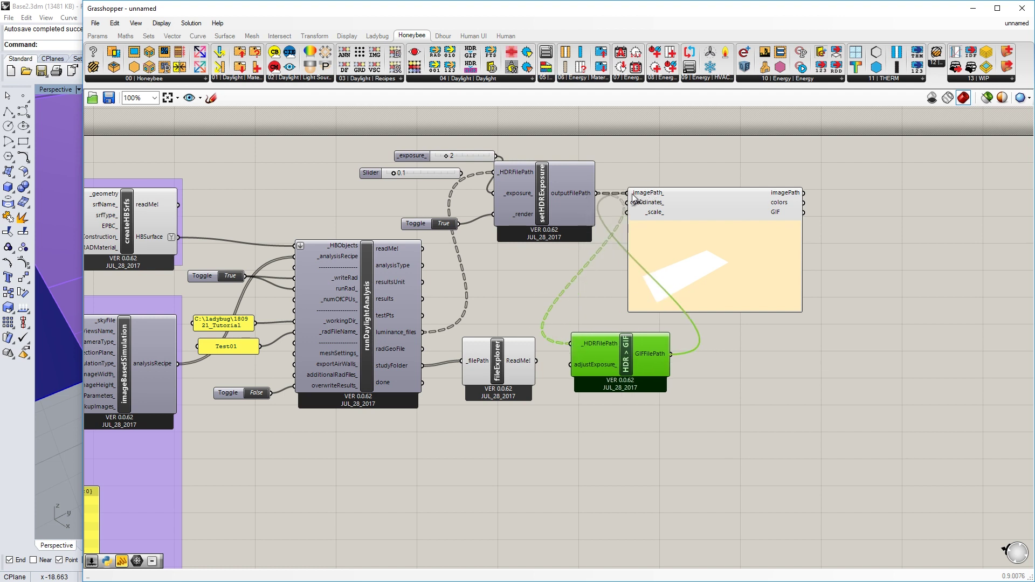
left_click_drag(706, 265, 809, 261)
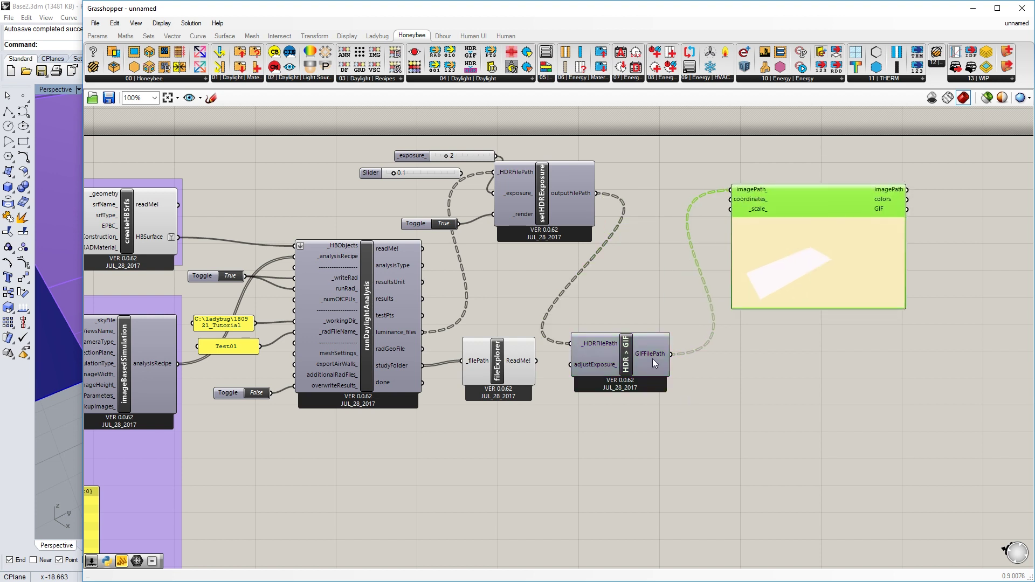
- Add a panel connected to the GIFFilePath output and enlarge it to show the full file paths
mouse_move(652, 358)
key("ctrl+v")
left_click_drag(683, 384, 754, 374)
left_click_drag(808, 391, 917, 494)
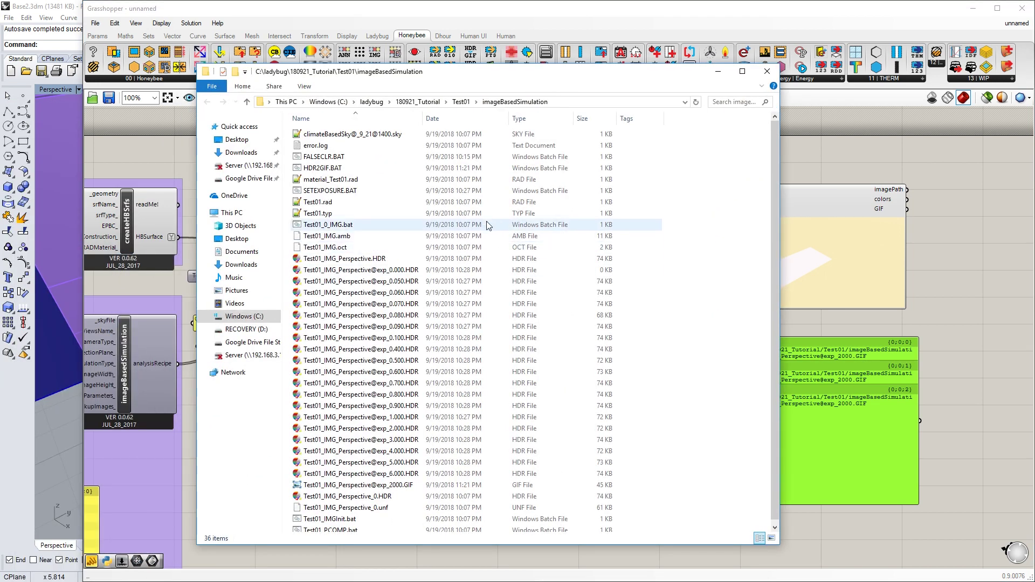
scroll(486, 221, "down", 1)
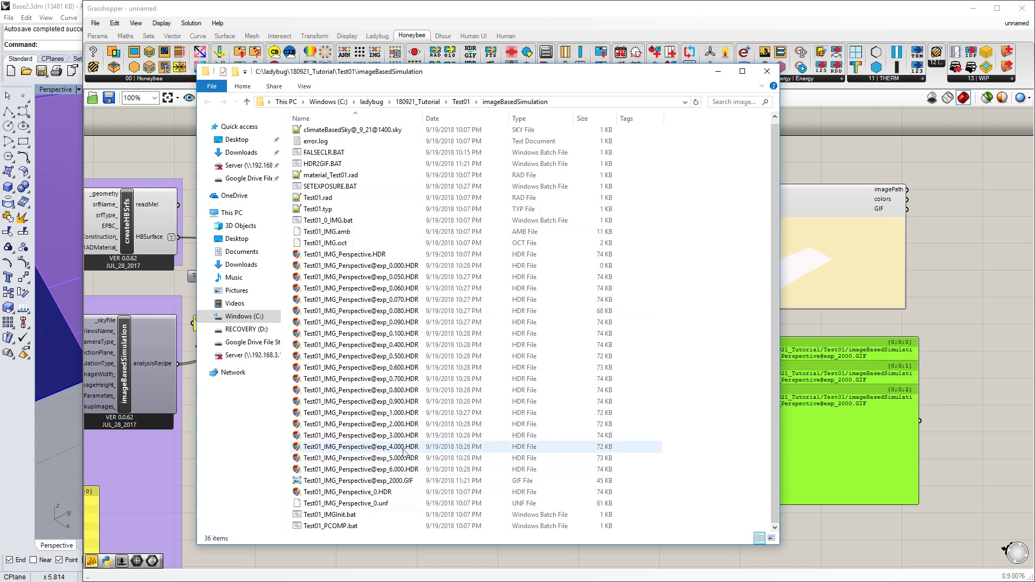
scroll(402, 463, "up", 1)
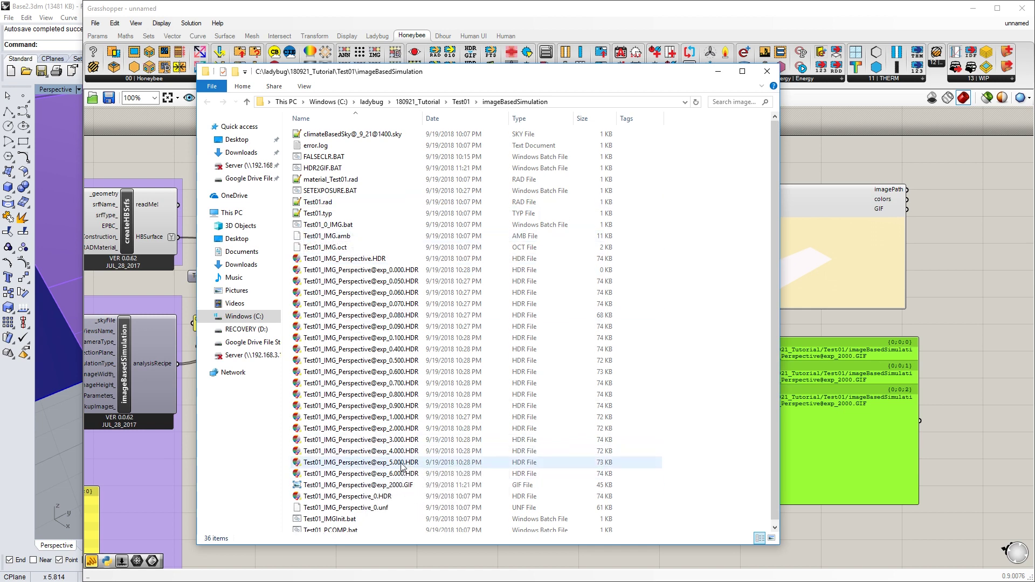
scroll(402, 466, "down", 1)
left_click(388, 480)
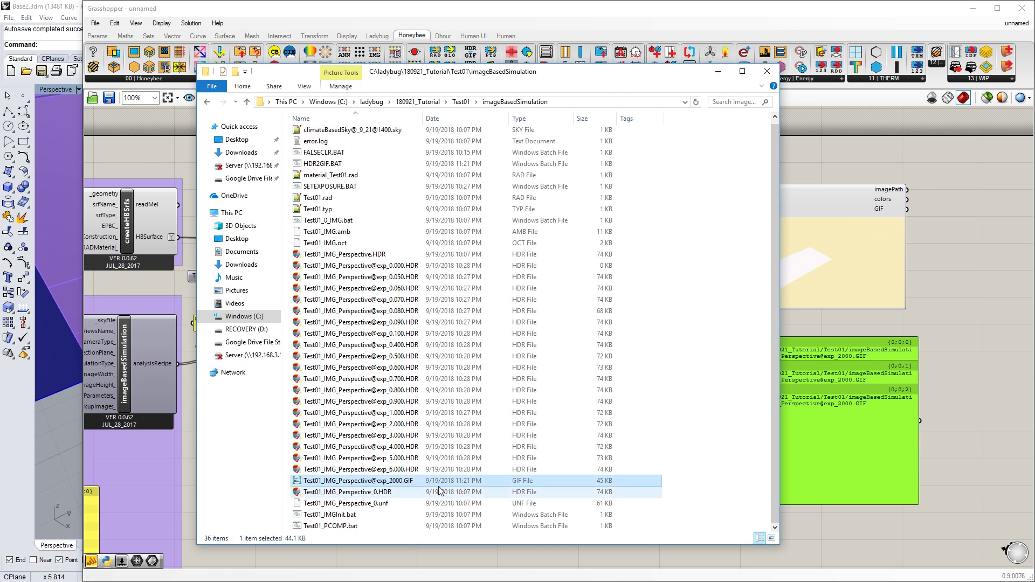
double_click(357, 481)
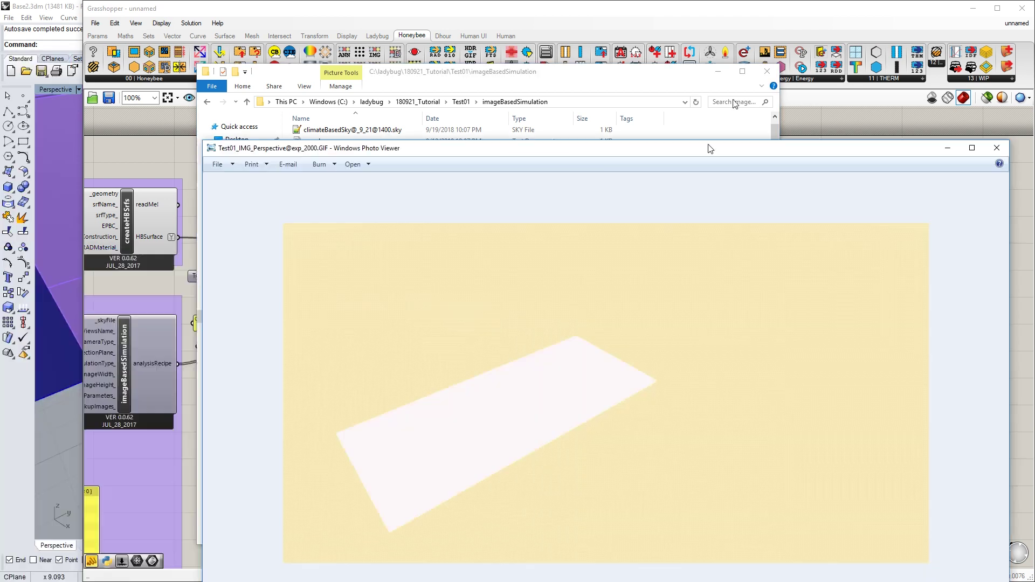